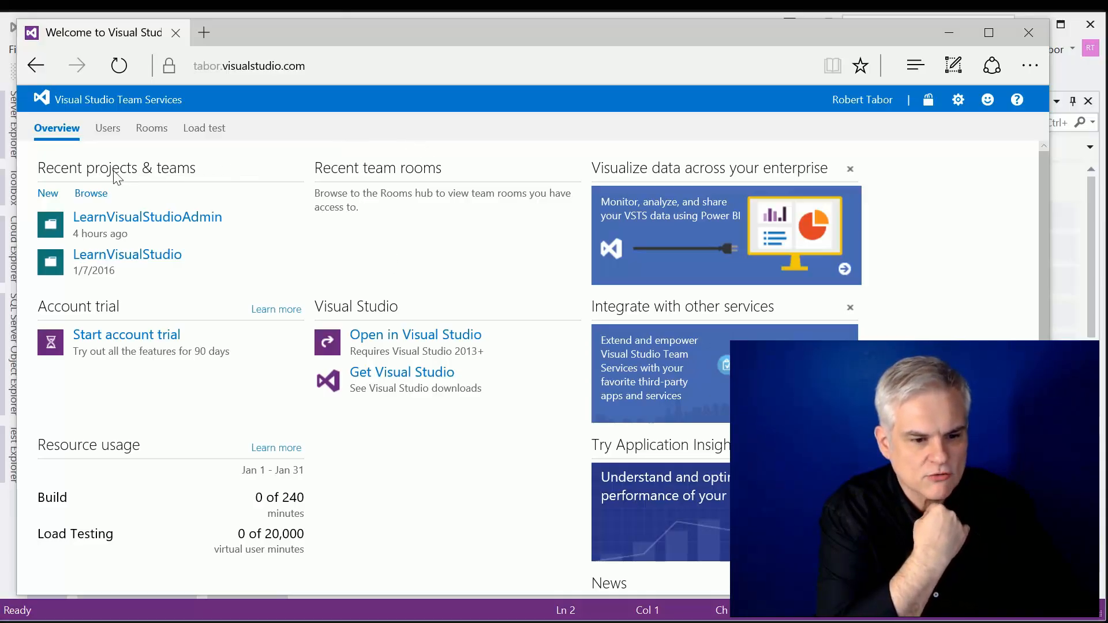
# Step: Review the process template and version control choices for a new team project, and leave without creating one
pyautogui.click(41, 194)
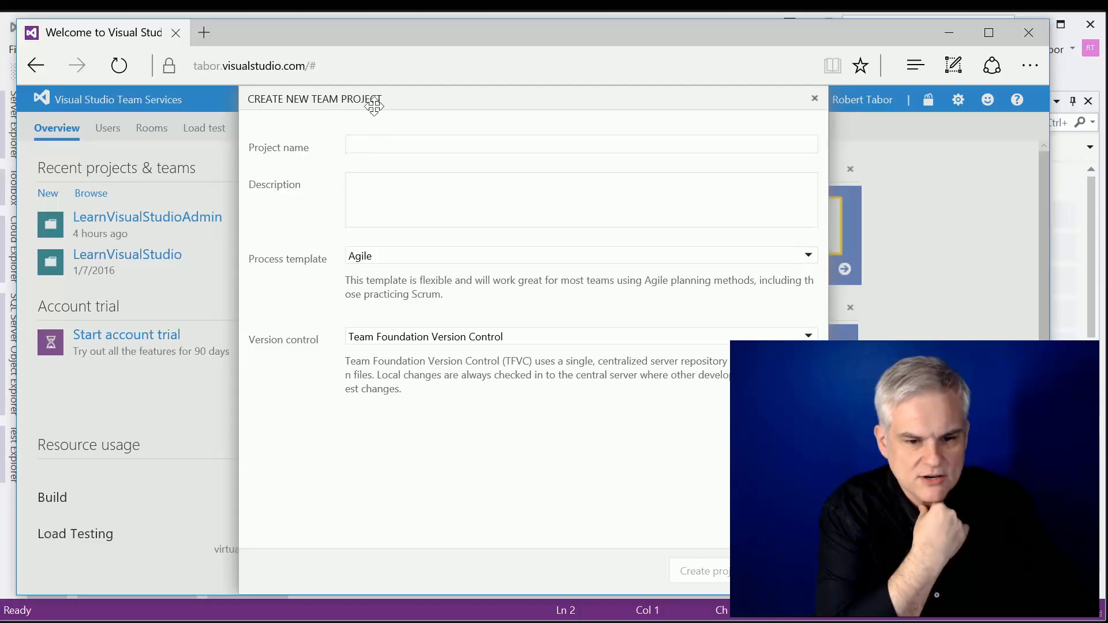
pyautogui.moveTo(374, 105); pyautogui.dragTo(180, 105)
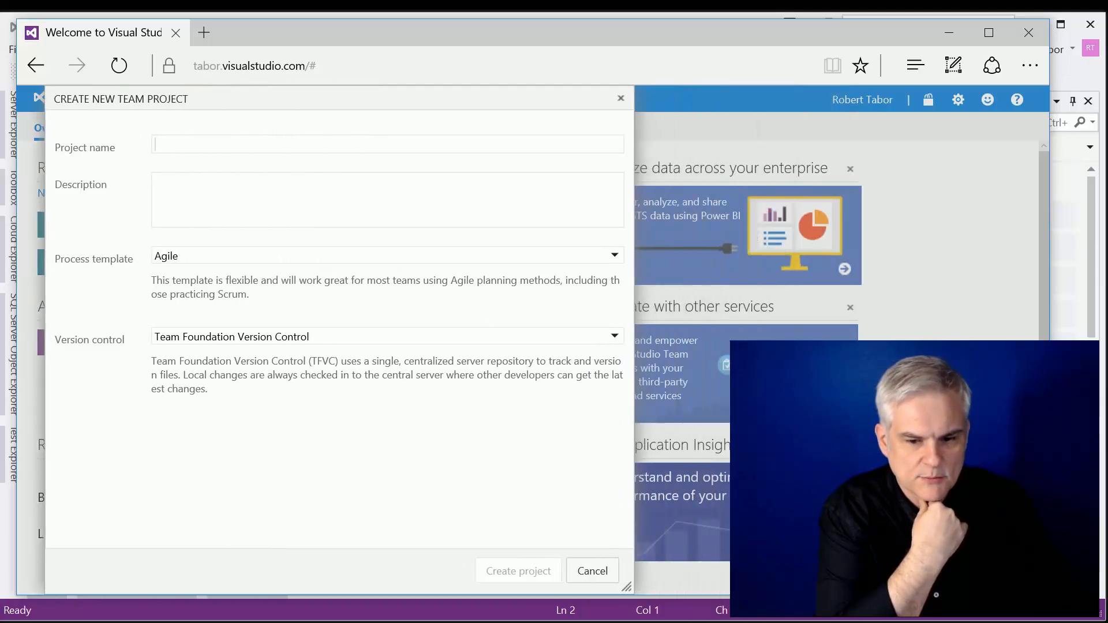
pyautogui.click(615, 257)
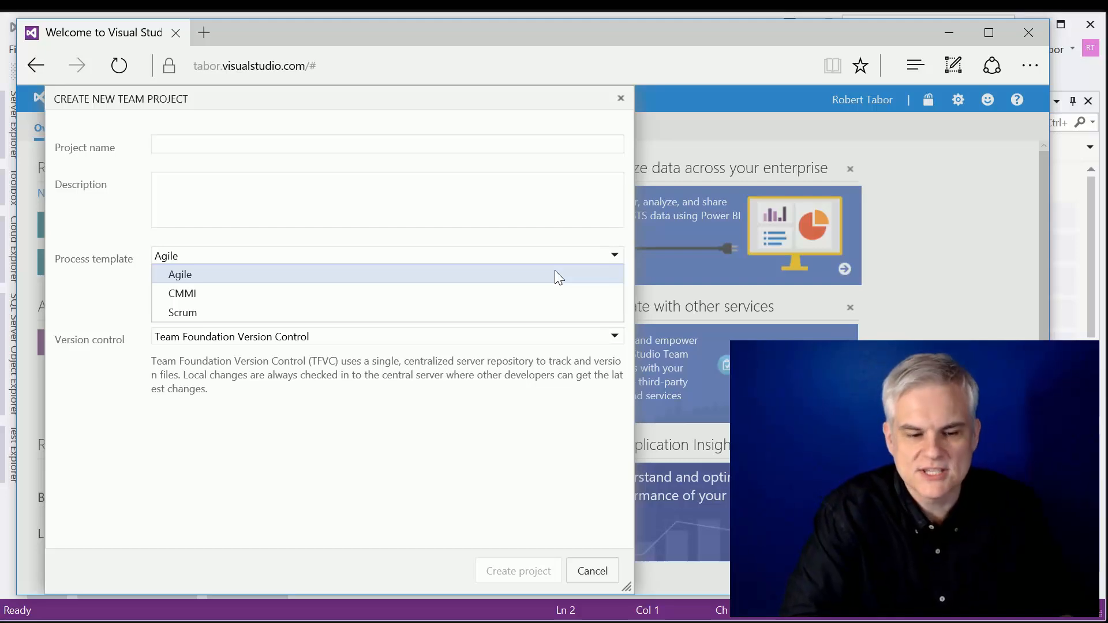
pyautogui.click(526, 257)
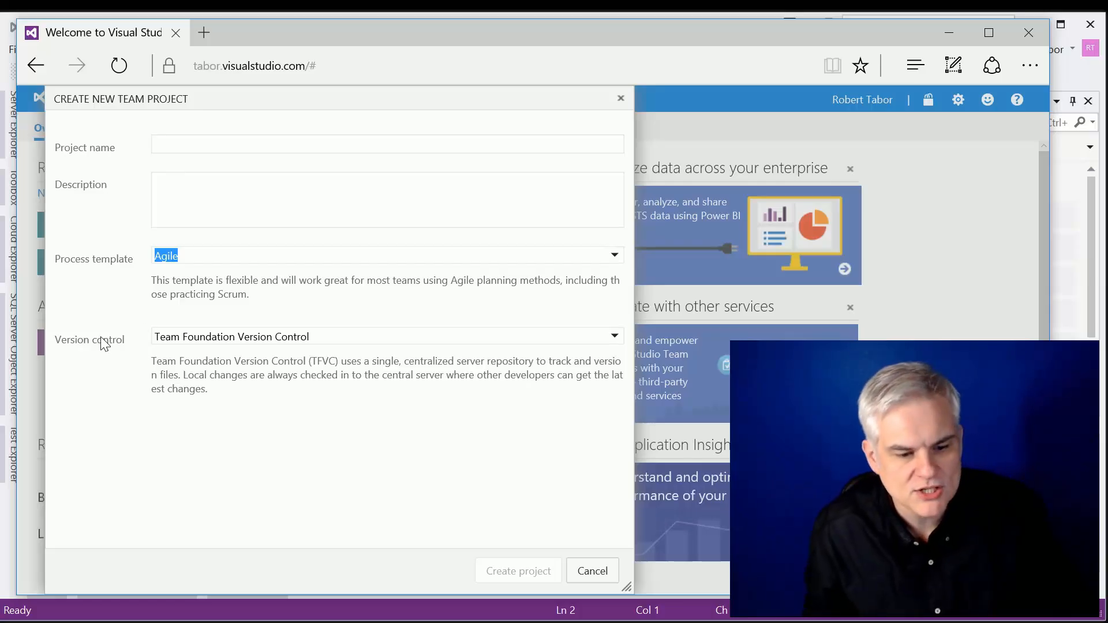
pyautogui.click(453, 339)
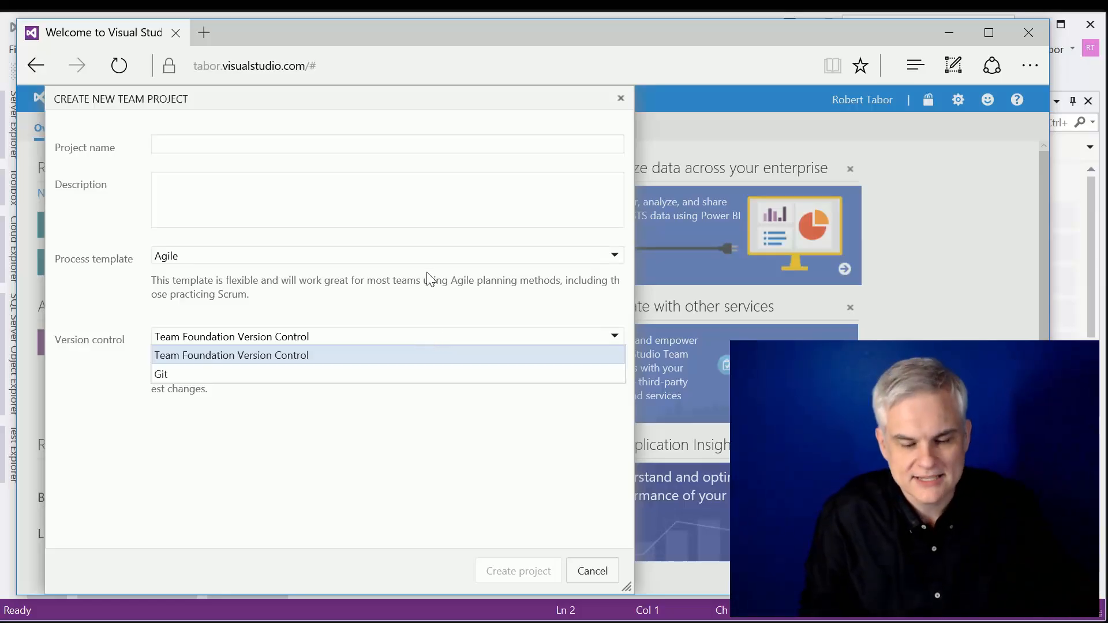
pyautogui.click(539, 350)
pyautogui.click(593, 571)
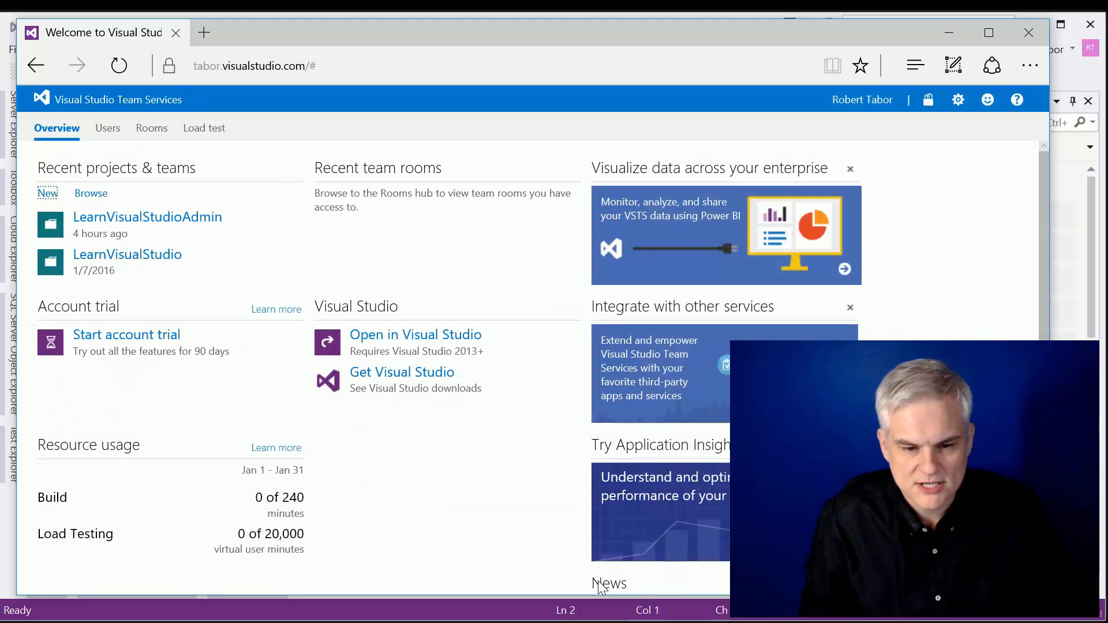
# Step: Open the LearnVisualStudioAdmin project and look over the widgets on its overview dashboard
pyautogui.click(154, 219)
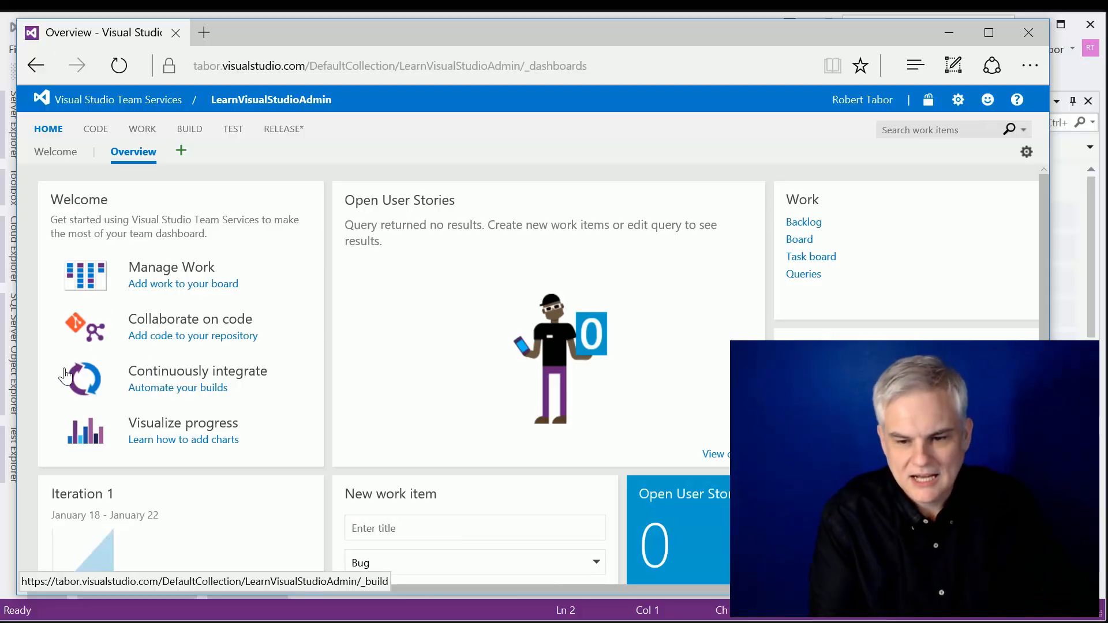
pyautogui.scroll(-1, 344, 387)
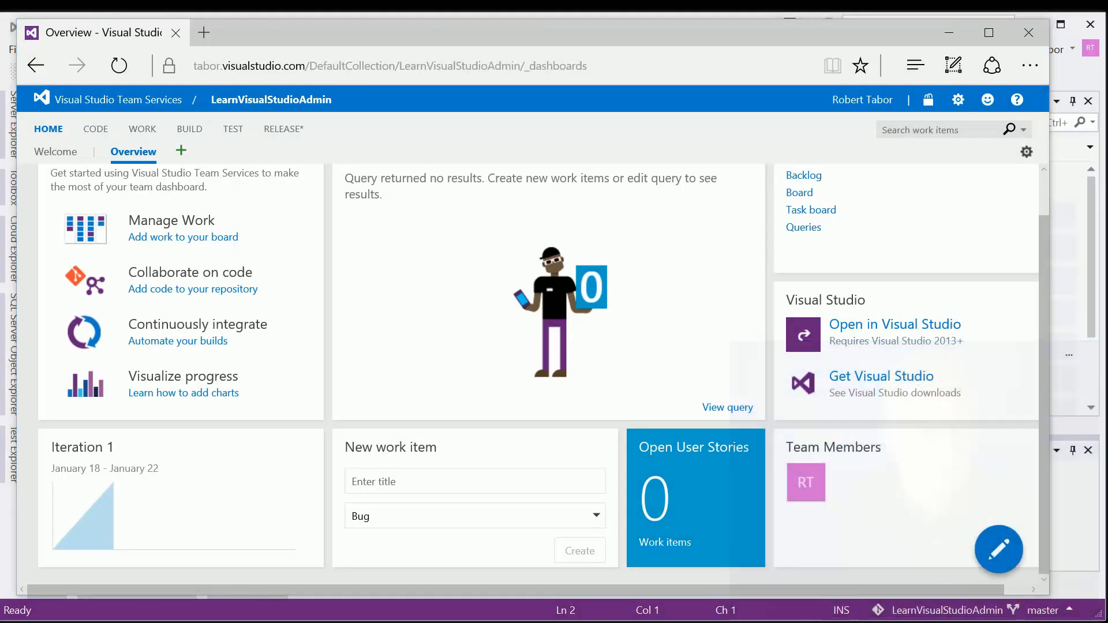
pyautogui.moveTo(1023, 542)
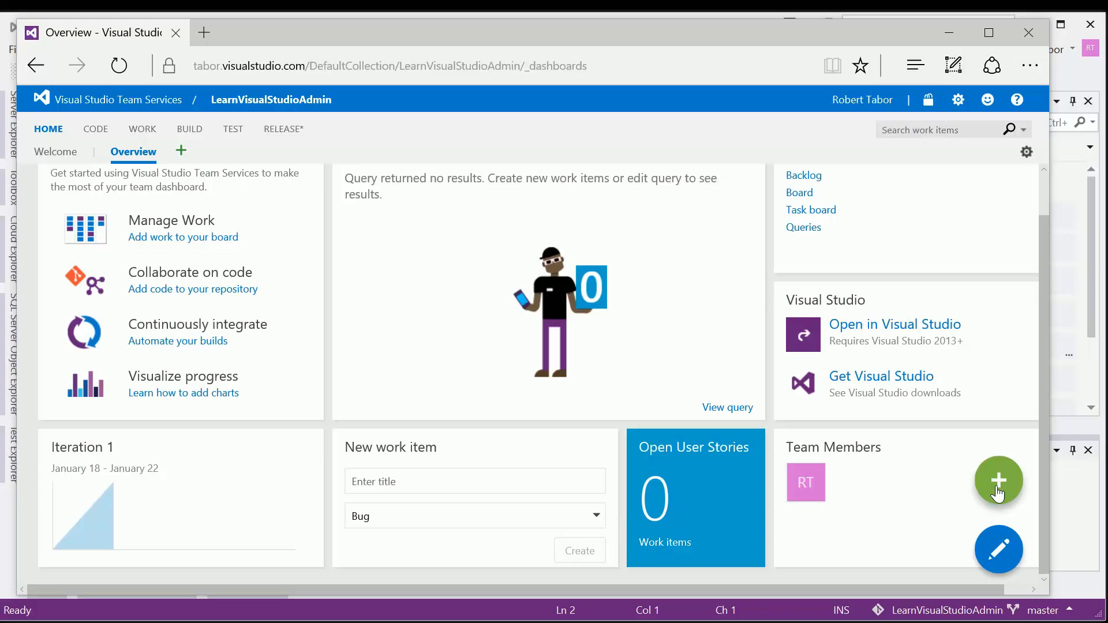
pyautogui.scroll(1, 697, 393)
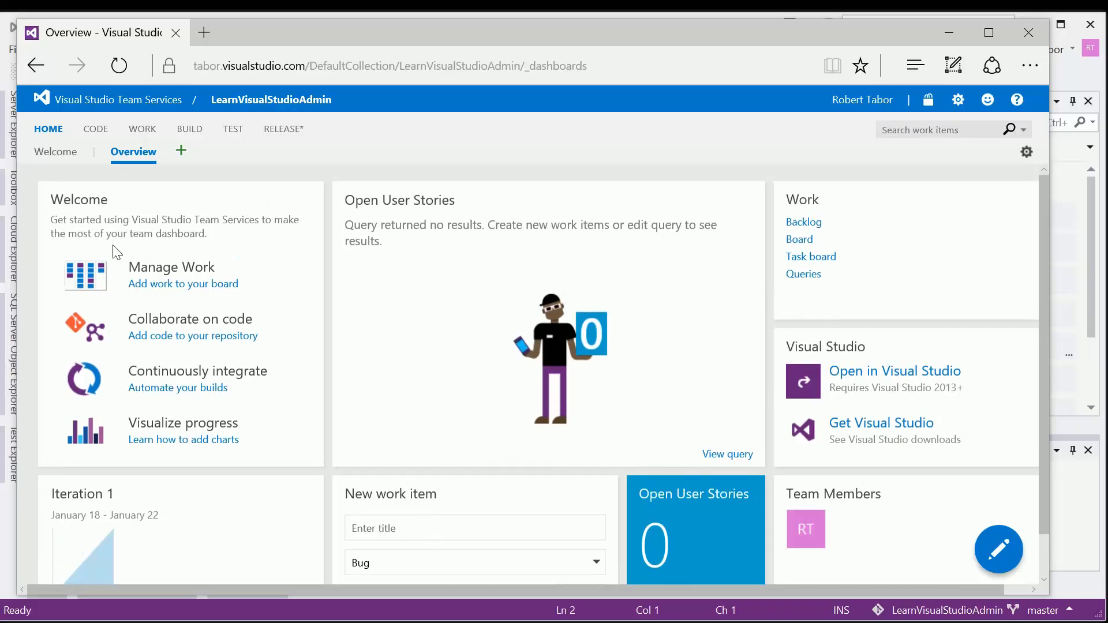
# Step: From the project's work board, open the "Managing Courses, Lessons and Activities" feature and examine its details and linked child stories
pyautogui.click(139, 282)
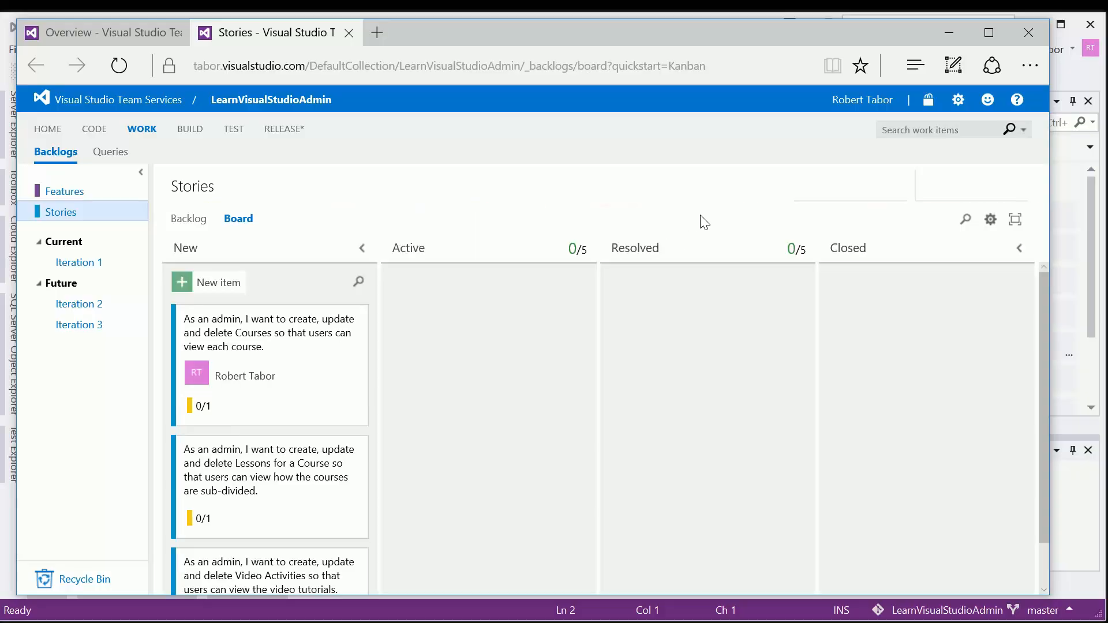
pyautogui.click(65, 192)
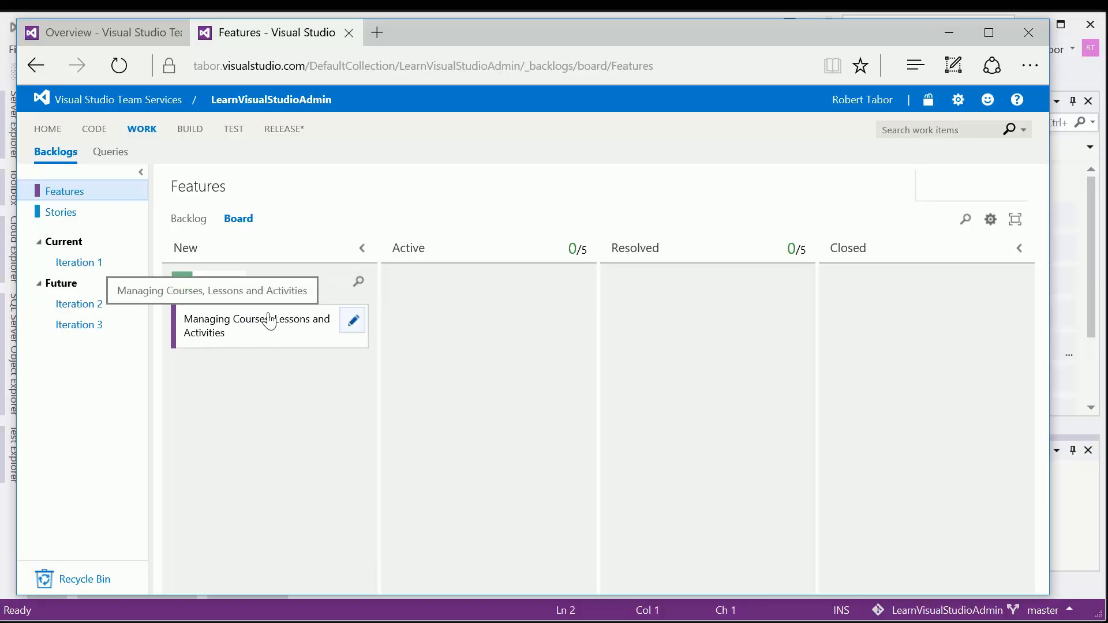
pyautogui.click(206, 333)
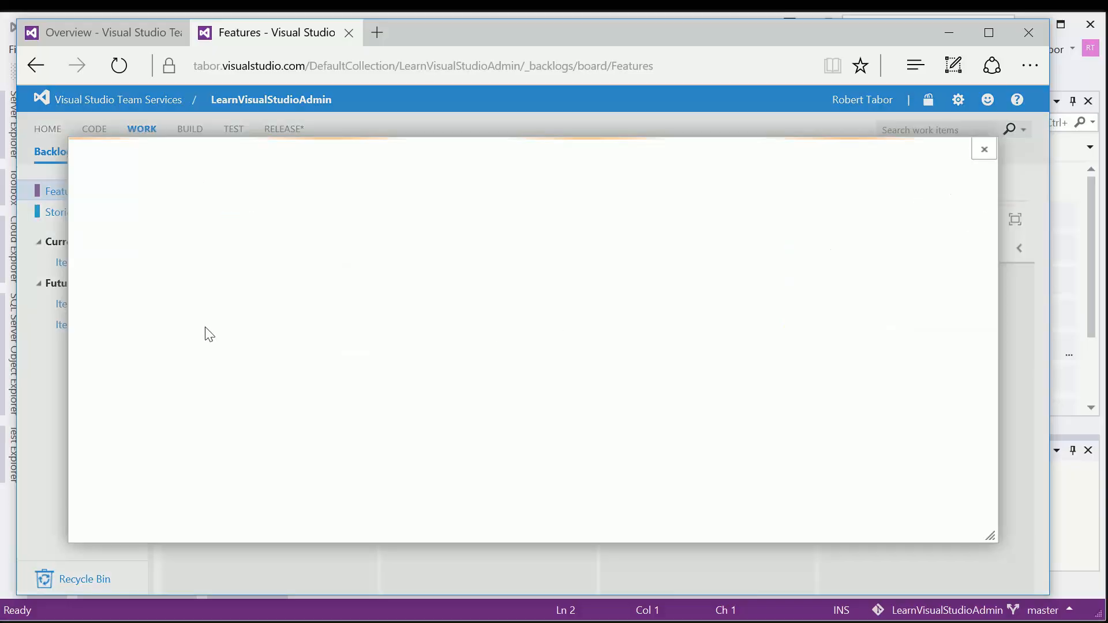
pyautogui.scroll(-5, 553, 378)
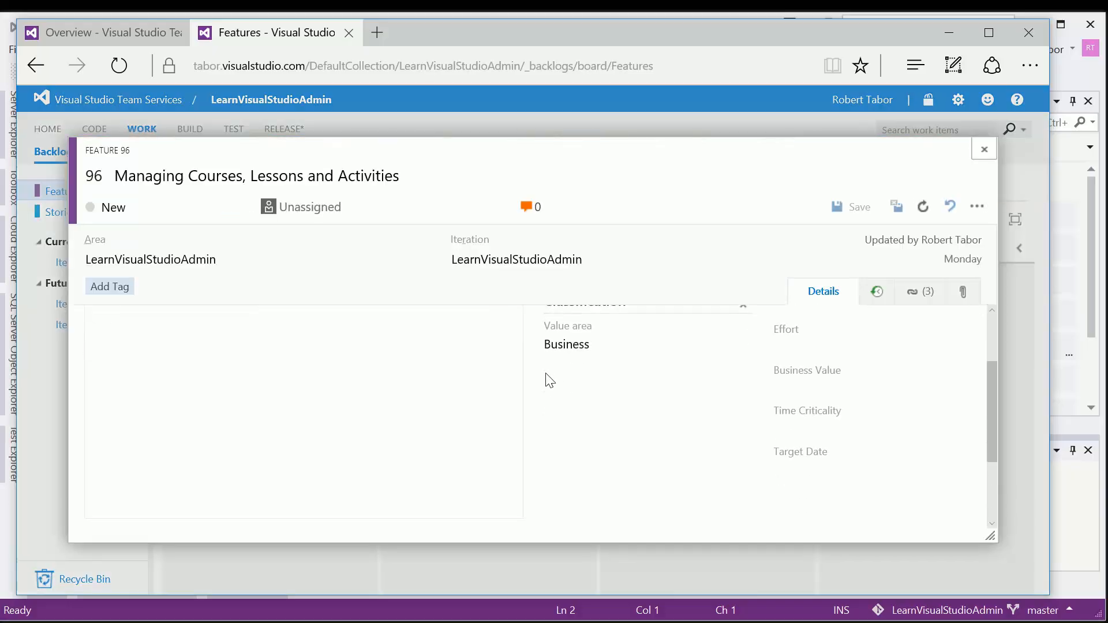
pyautogui.scroll(5, 611, 441)
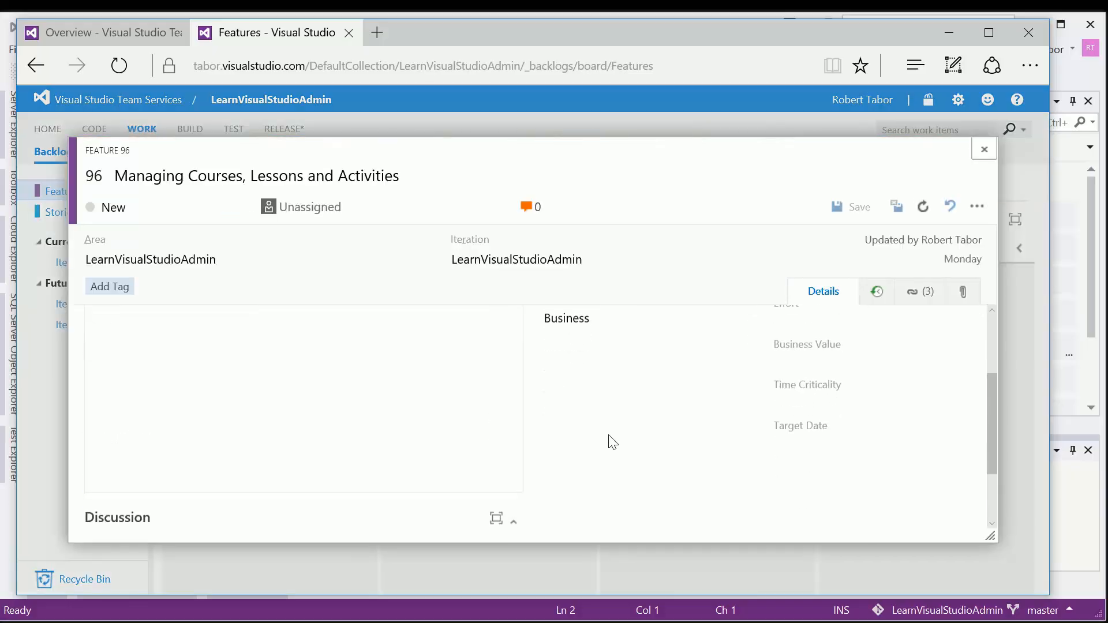
pyautogui.click(924, 293)
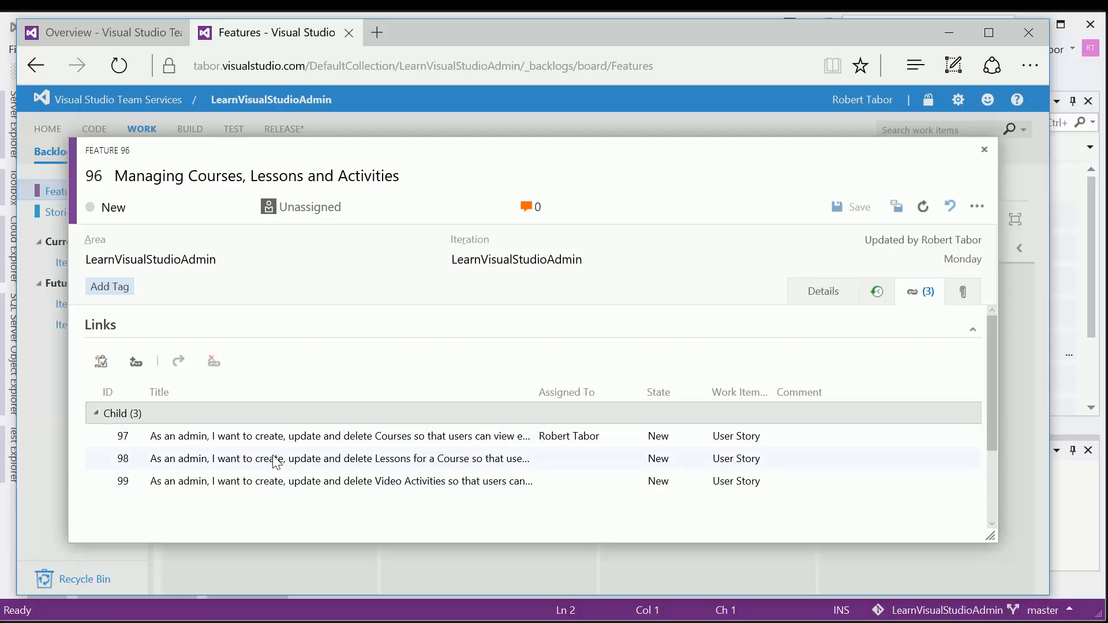
# Step: Examine the details and links of the feature's child user story about managing Courses, and close both work items
pyautogui.doubleClick(236, 440)
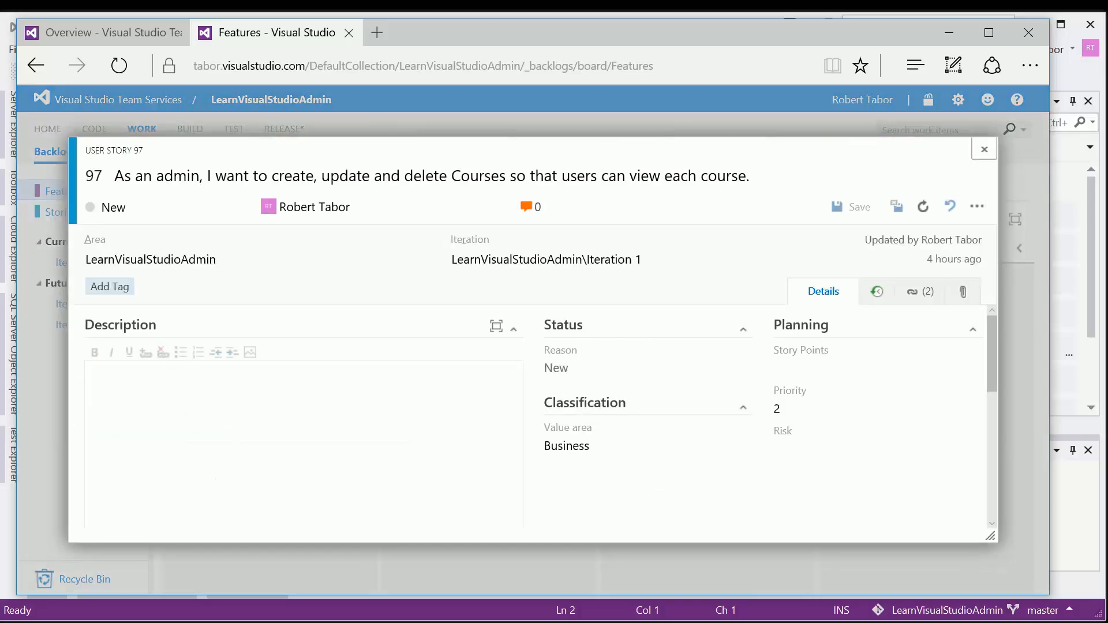
pyautogui.scroll(-1, 594, 315)
pyautogui.scroll(-1, 576, 352)
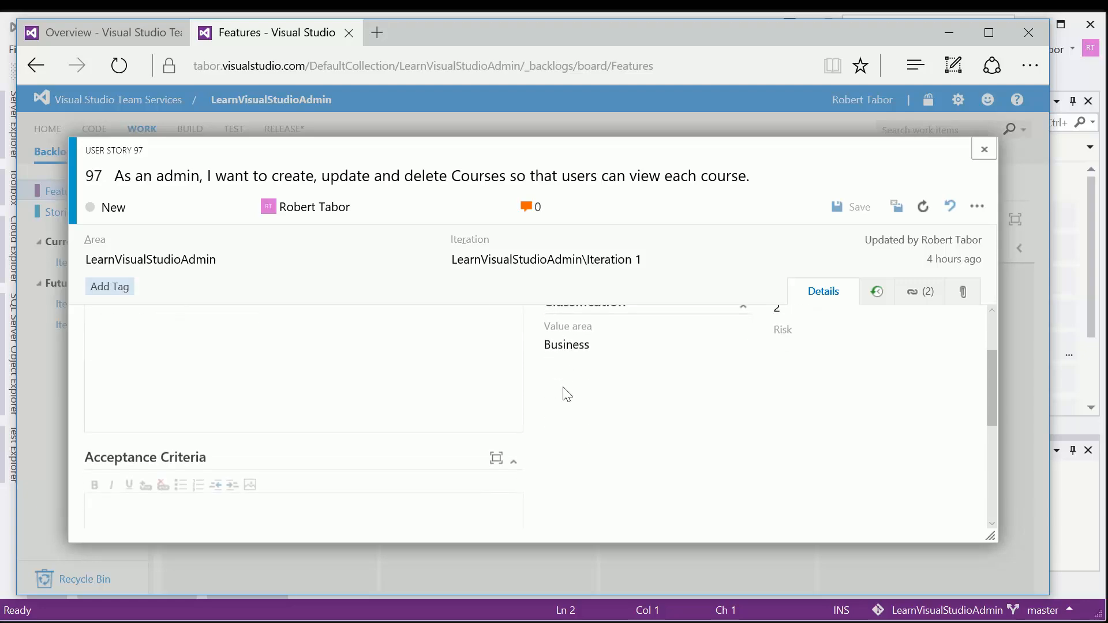
pyautogui.click(907, 295)
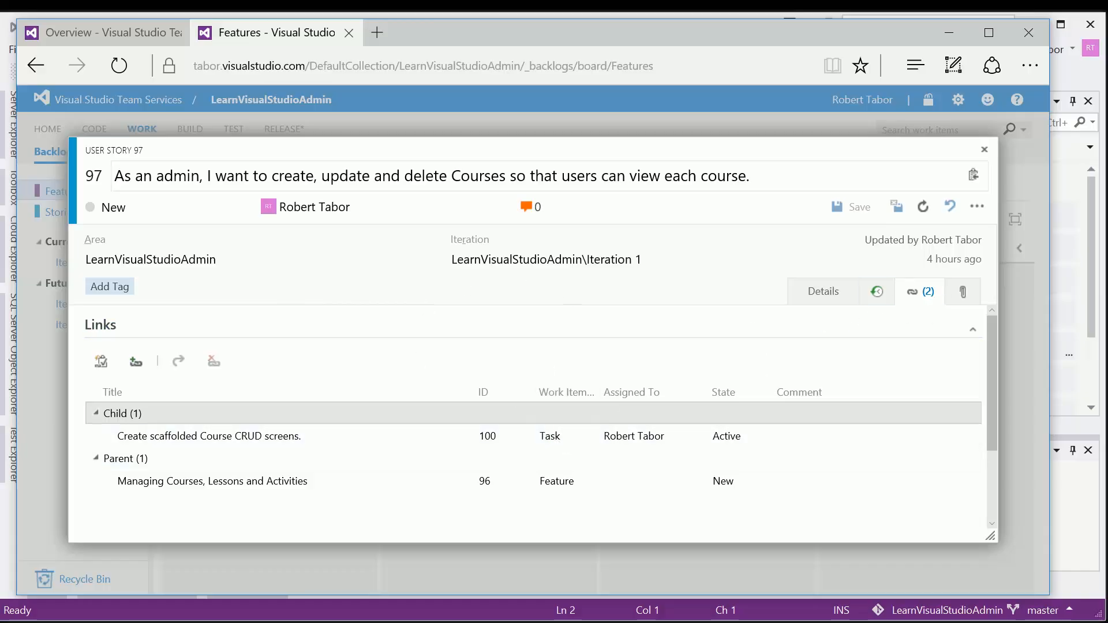
pyautogui.click(985, 150)
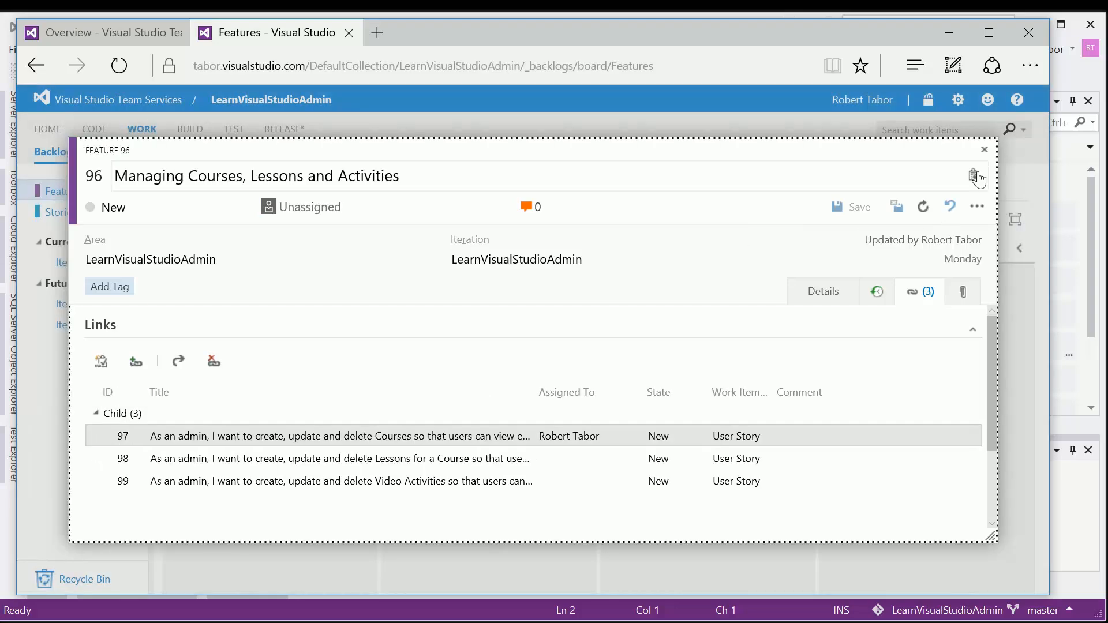
pyautogui.click(985, 149)
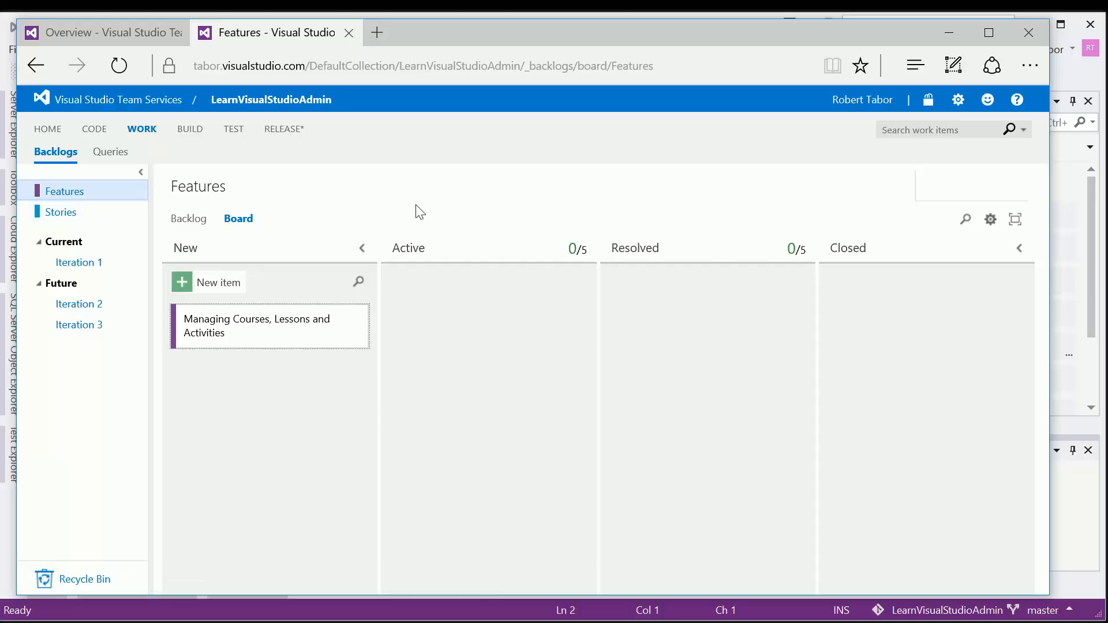
# Step: Show the Stories board and look through all its user story cards
pyautogui.click(73, 218)
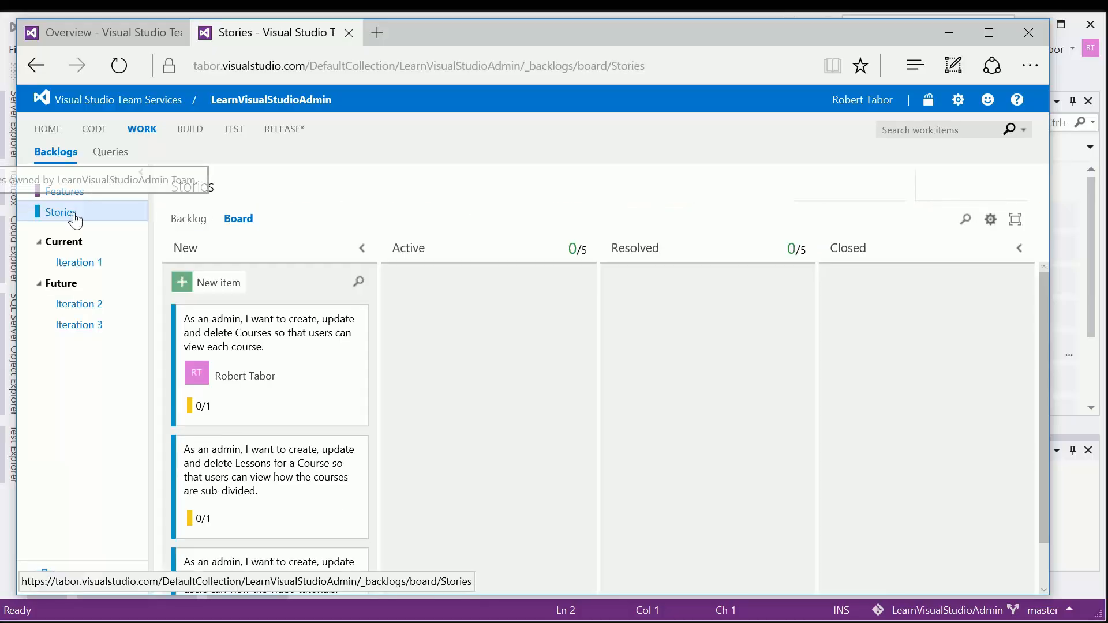
pyautogui.scroll(-2, 448, 364)
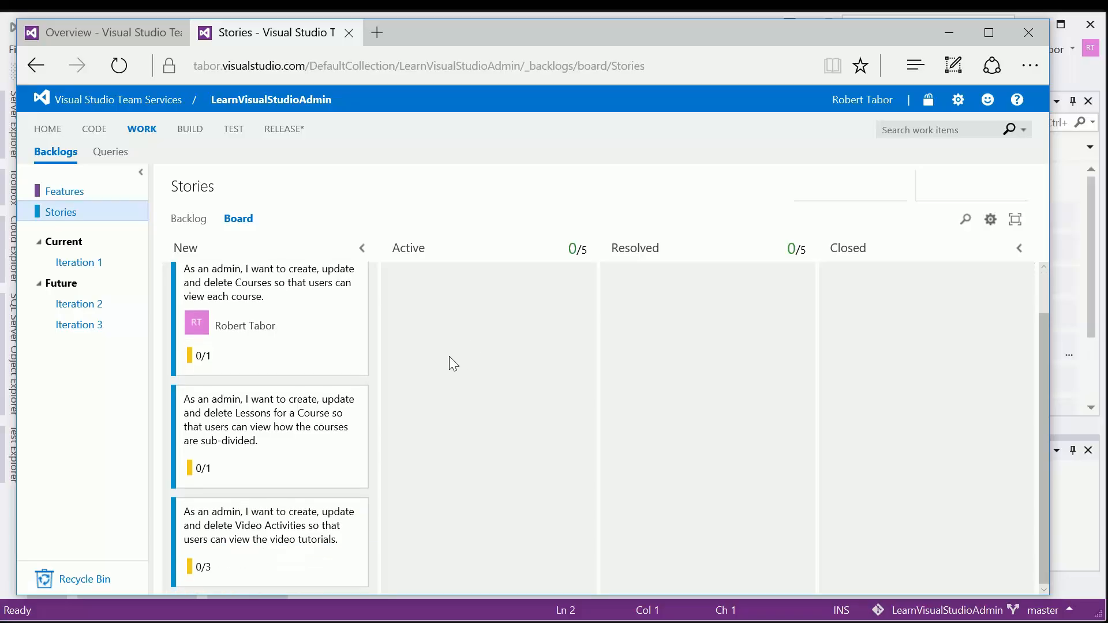
pyautogui.scroll(2, 450, 345)
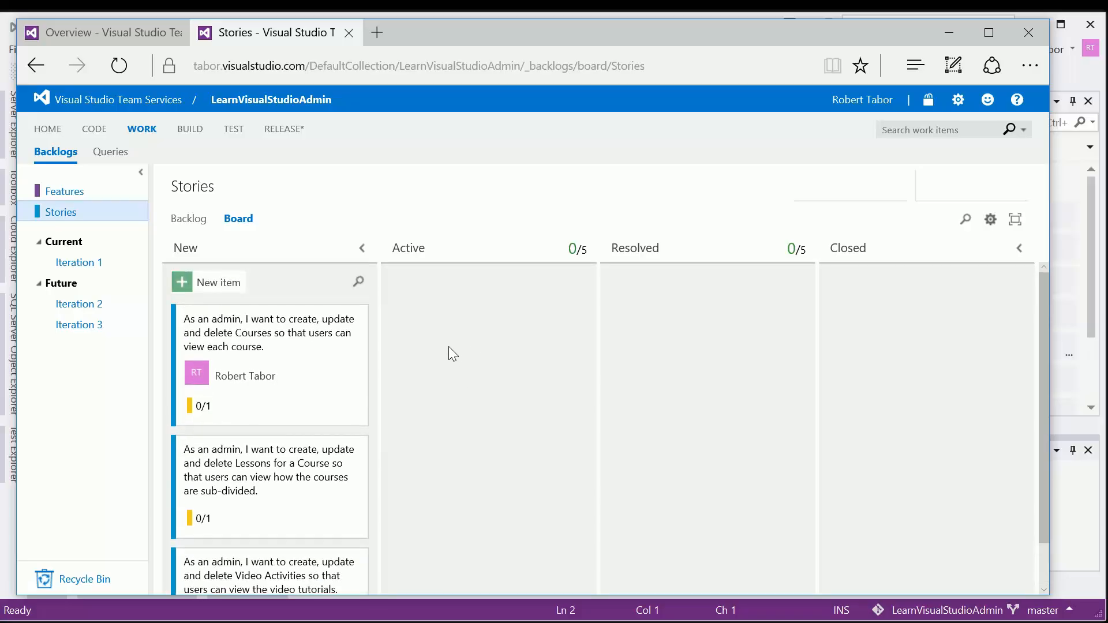
# Step: Show the Stories backlog as a list and expand all three user stories to view their child tasks
pyautogui.click(183, 229)
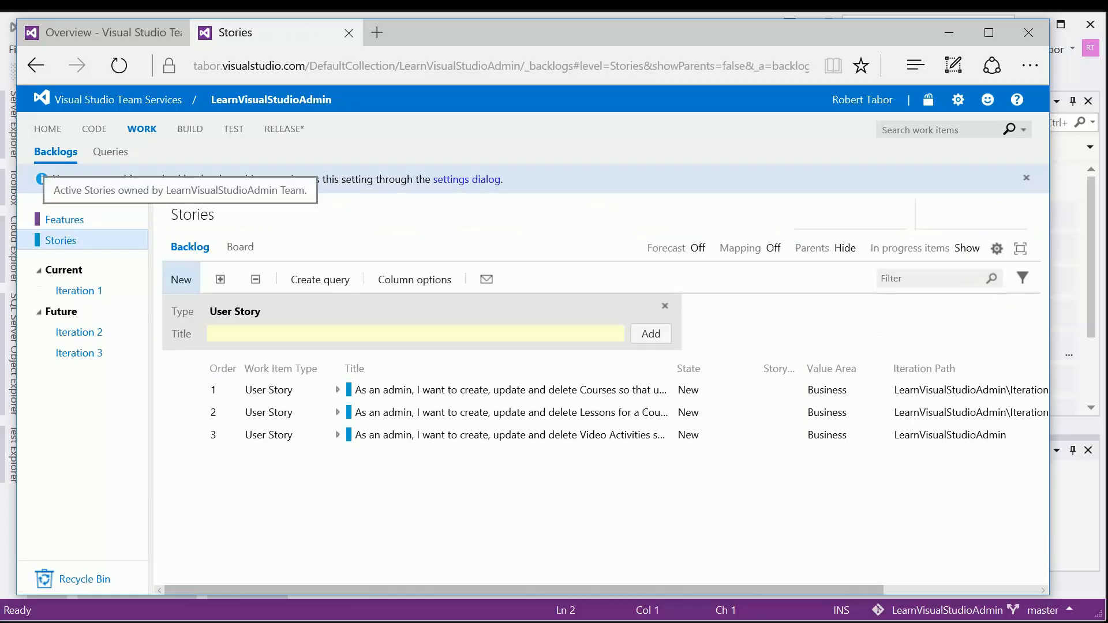
pyautogui.click(338, 390)
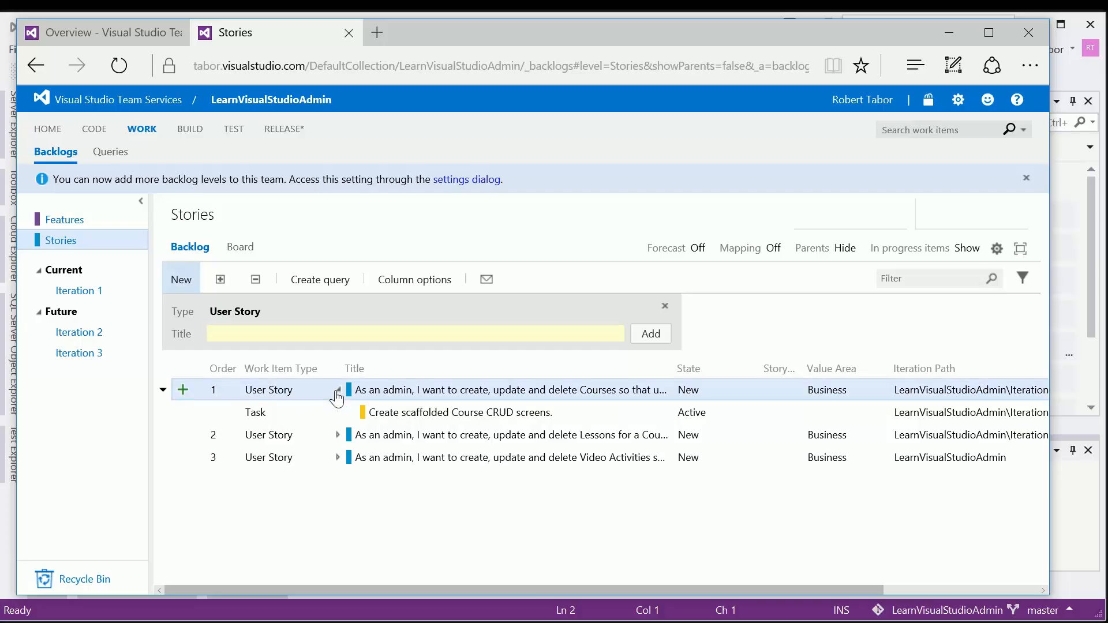
pyautogui.click(337, 434)
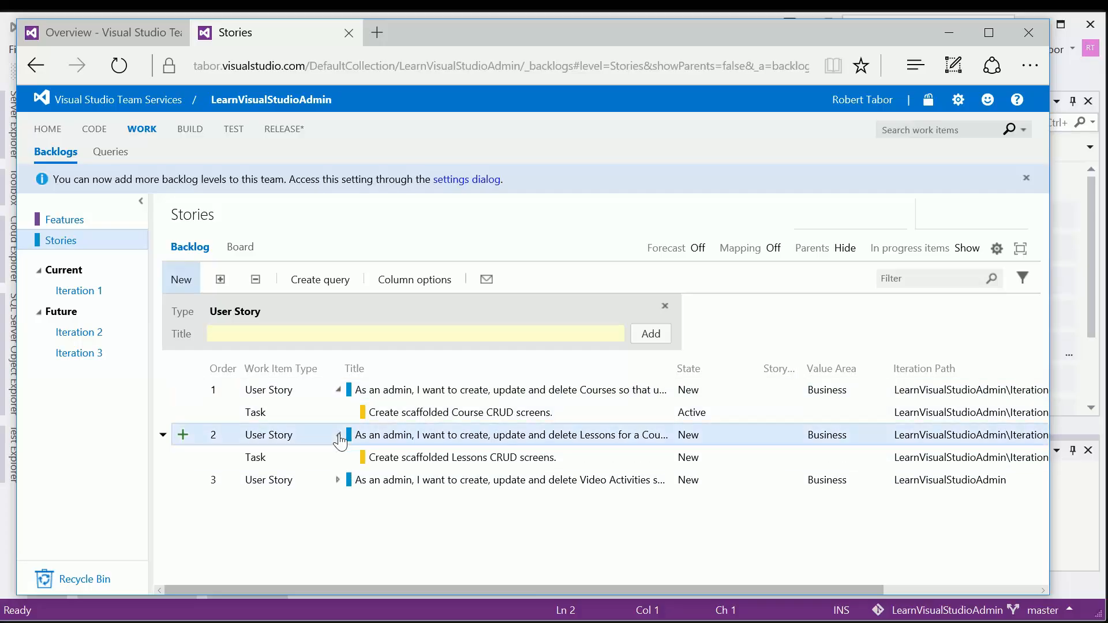
pyautogui.click(337, 480)
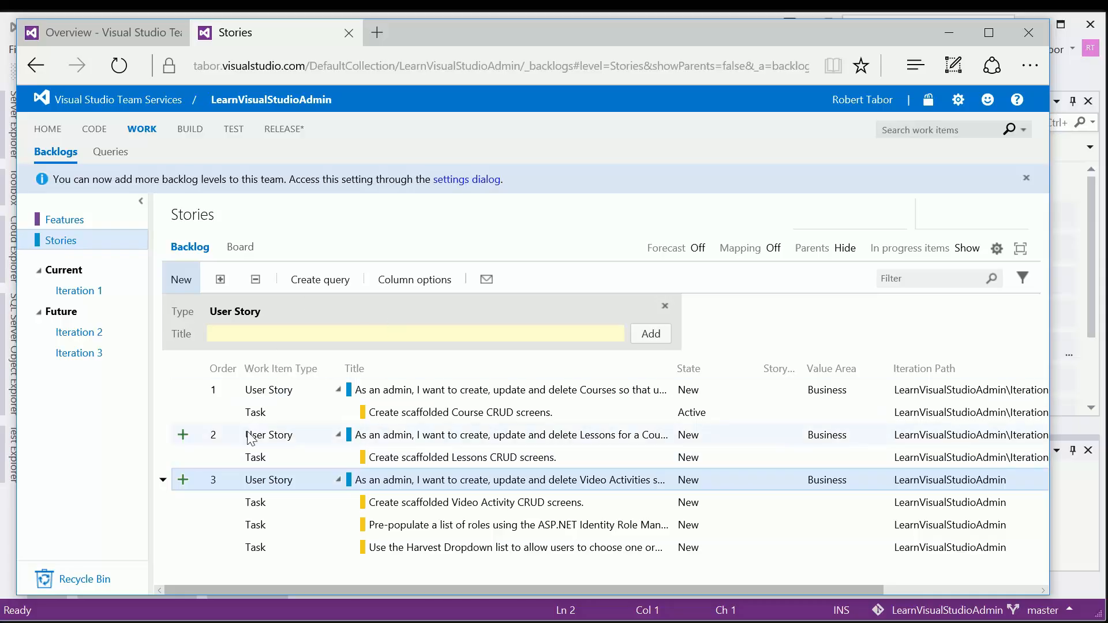
pyautogui.click(264, 392)
# Step: Review the Iteration 1 backlog and its team capacity settings, ending back on the iteration's backlog
pyautogui.click(93, 293)
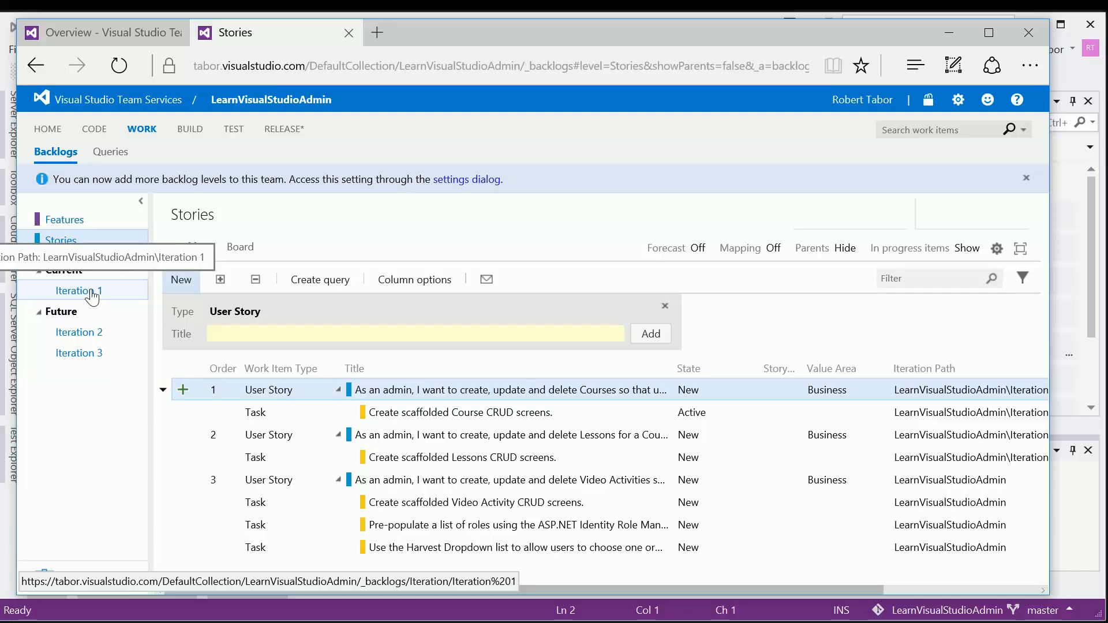
pyautogui.click(92, 293)
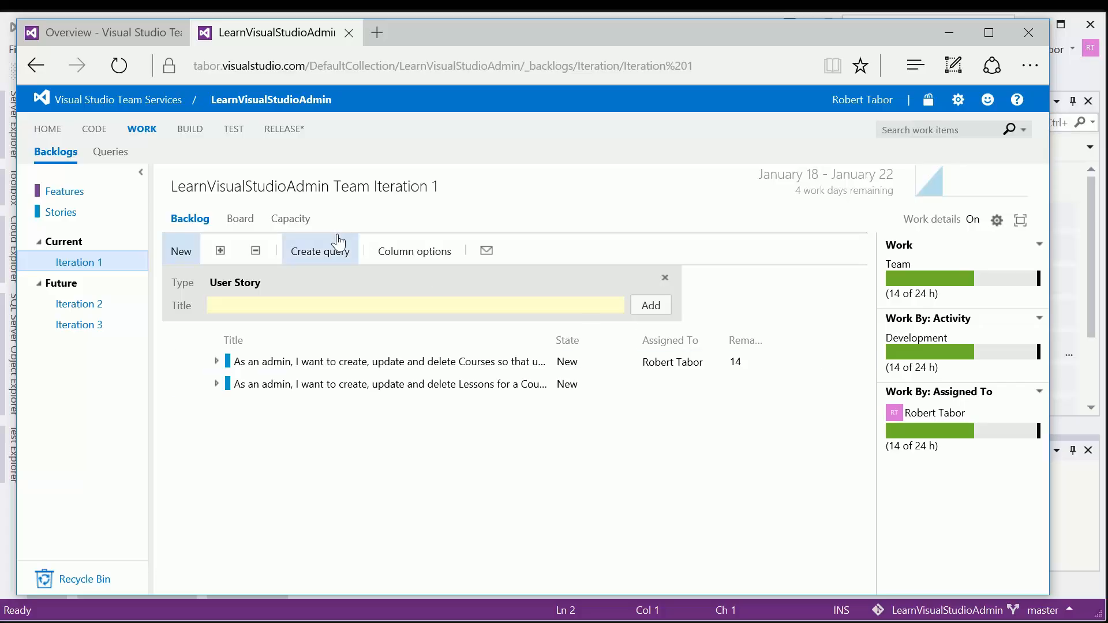
pyautogui.click(290, 227)
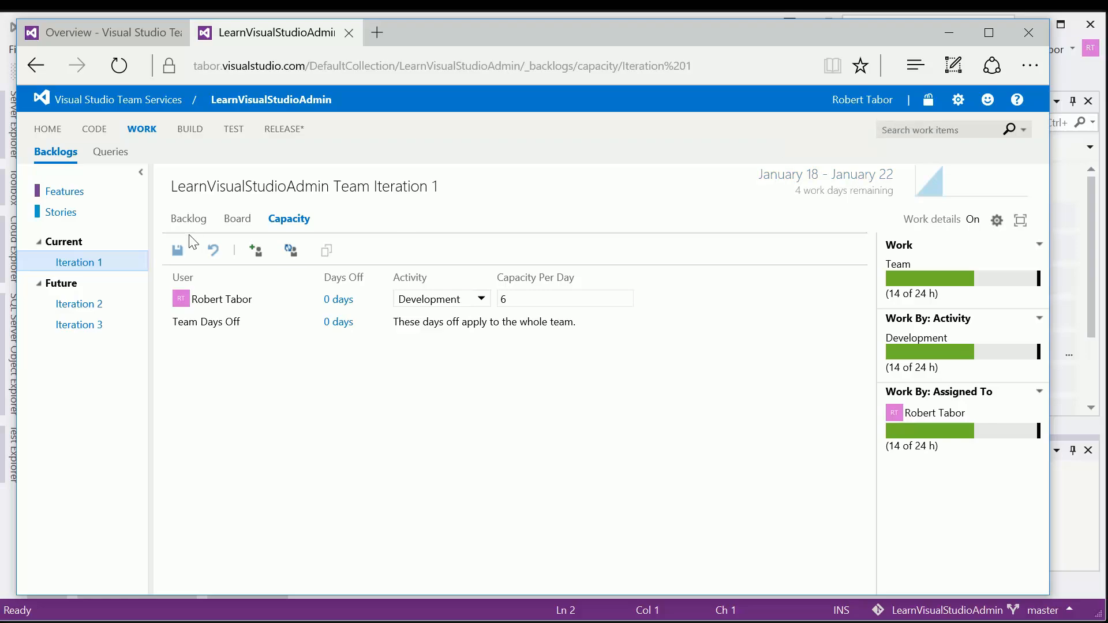
pyautogui.click(201, 226)
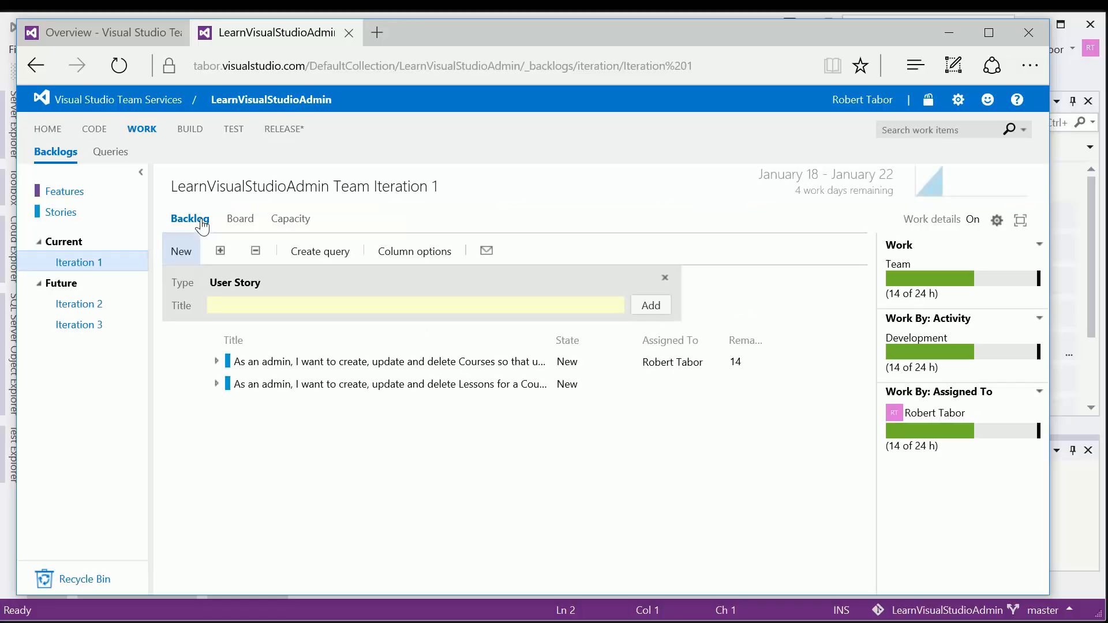
# Step: On the Iteration 1 board, open the task "Create scaffolded Course CRUD screens." and examine its effort hours
pyautogui.click(242, 223)
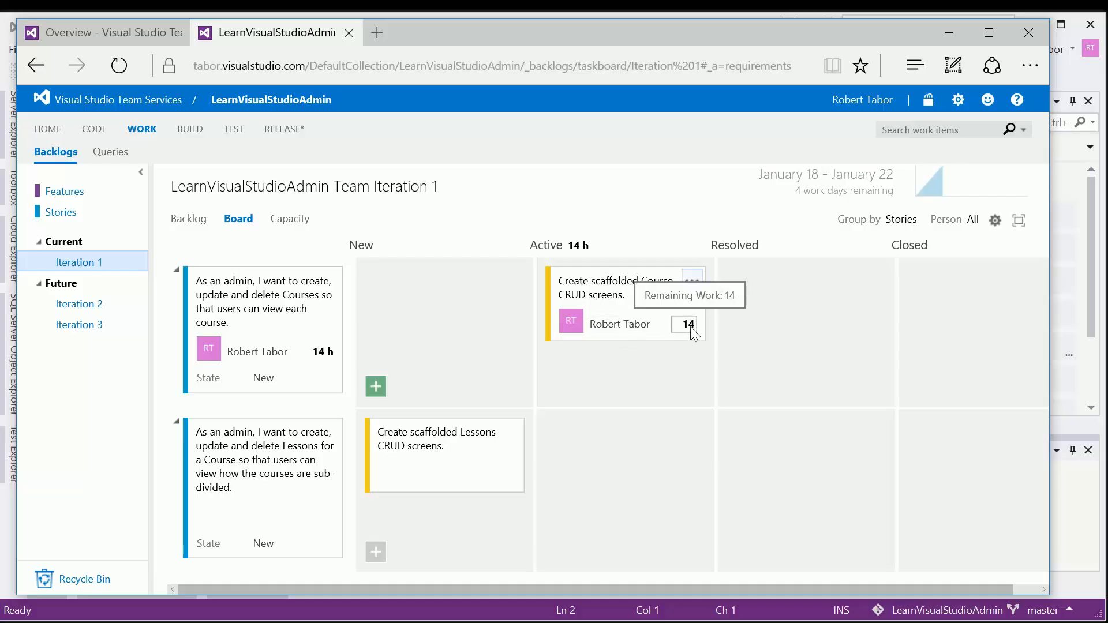
pyautogui.click(603, 305)
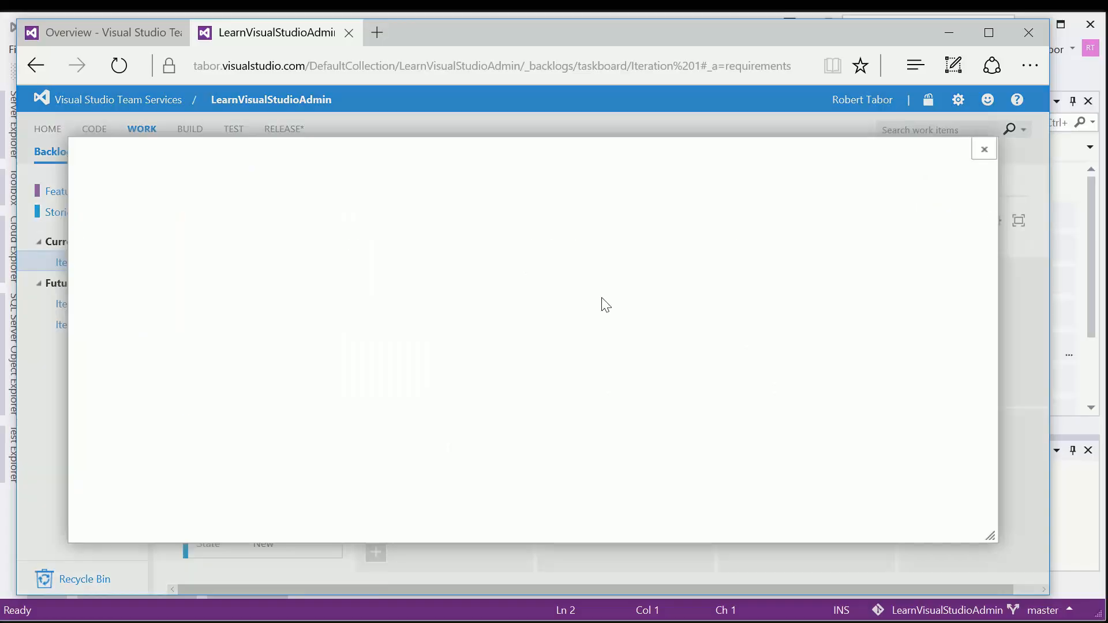
pyautogui.scroll(-2, 706, 374)
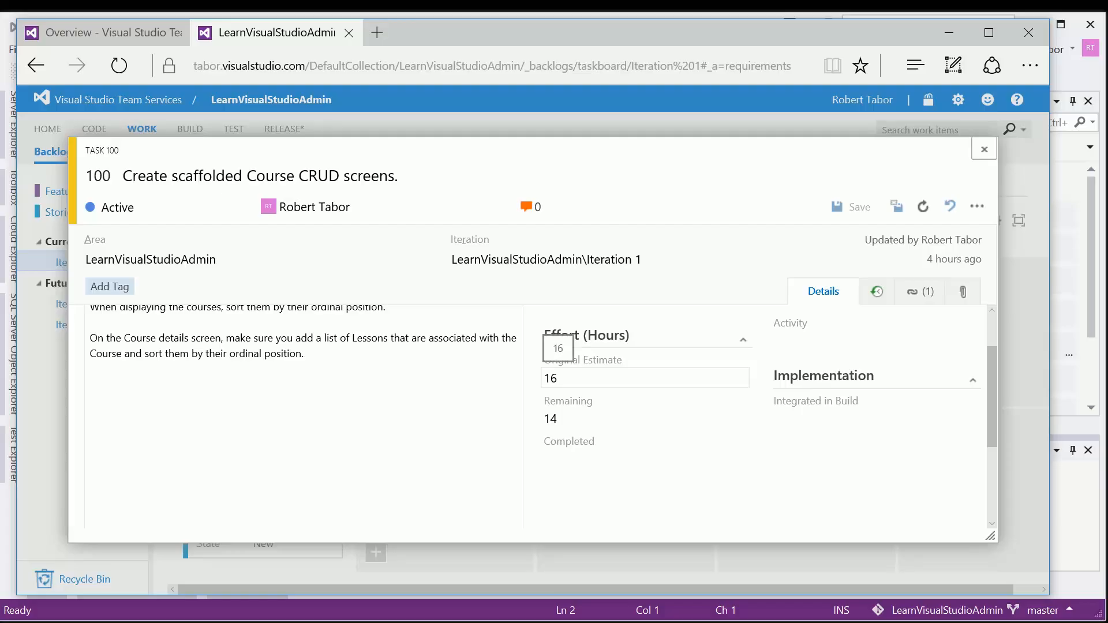
# Step: Look through the description, status, planning and discussion sections of the open Course CRUD task and close it
pyautogui.scroll(2, 632, 402)
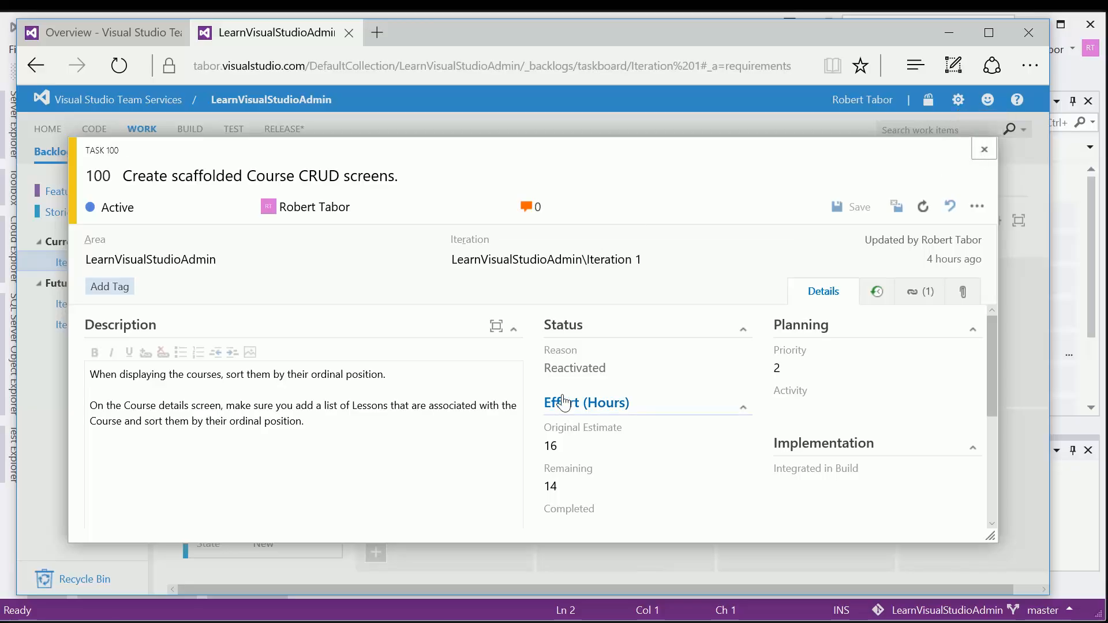
pyautogui.scroll(-7, 539, 354)
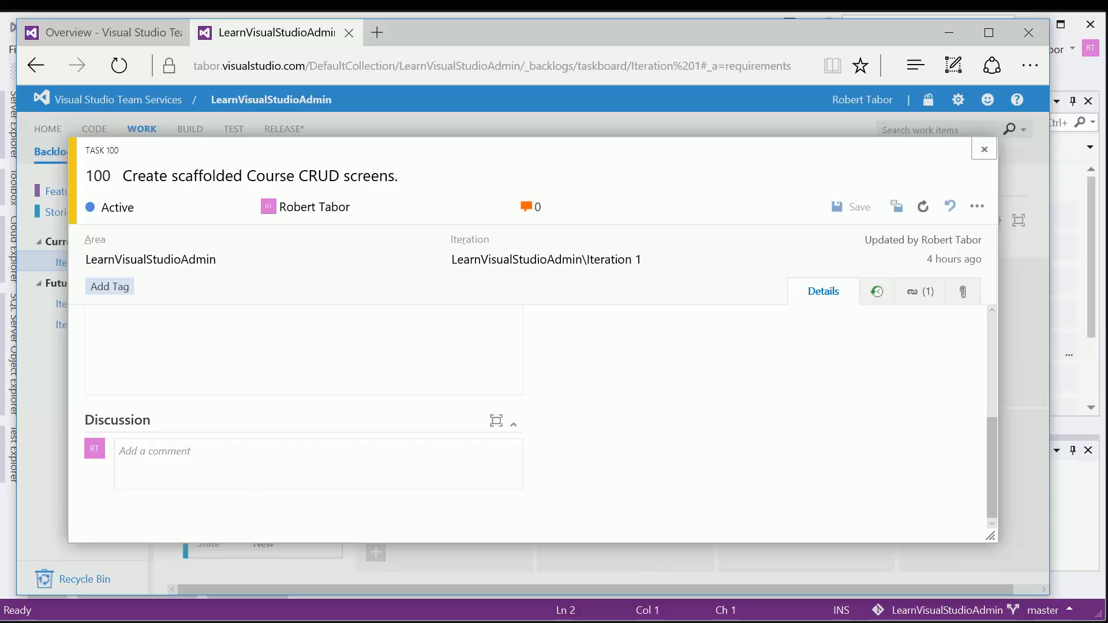
pyautogui.scroll(3, 600, 462)
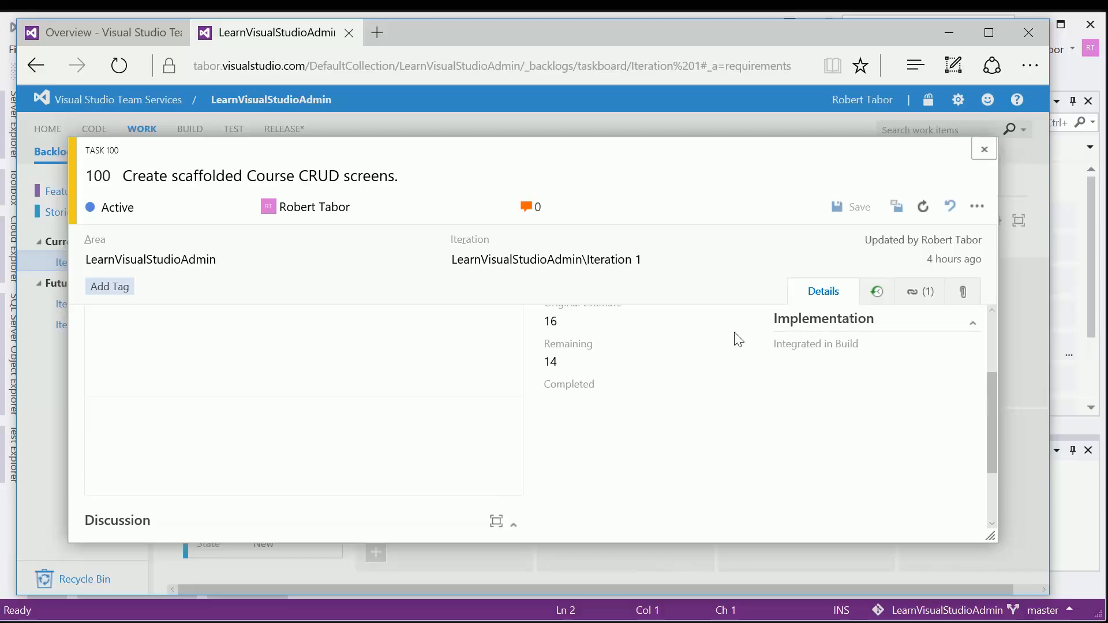
pyautogui.click(983, 152)
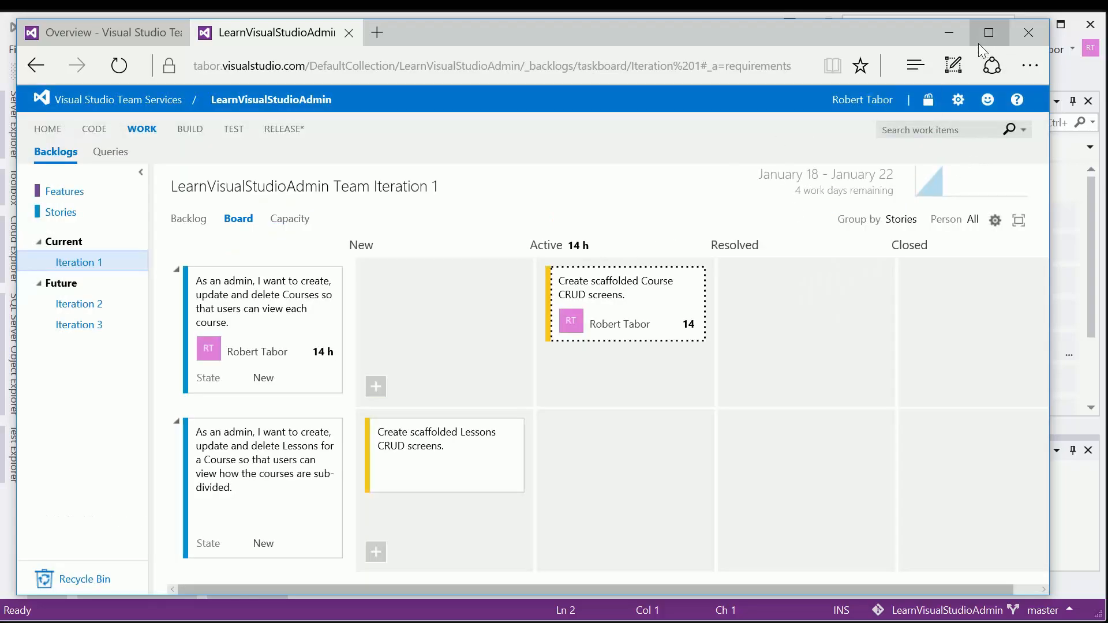
# Step: Switch to Visual Studio and open the connected team project's solution LearnVisualStudioAdmin.sln
pyautogui.click(949, 33)
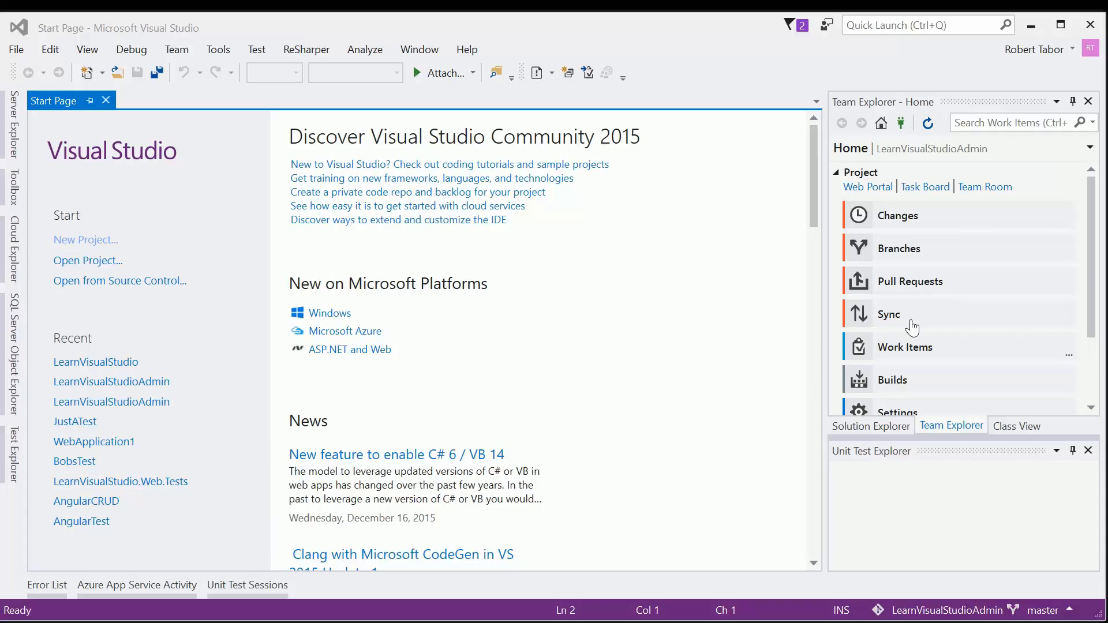
pyautogui.click(859, 106)
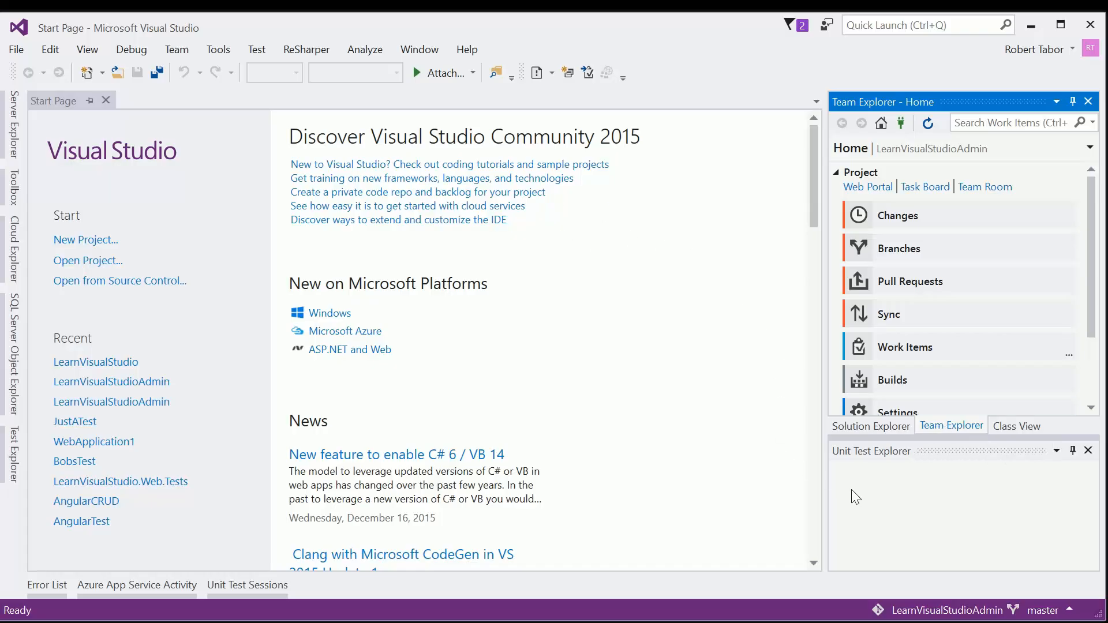
pyautogui.scroll(-3, 986, 392)
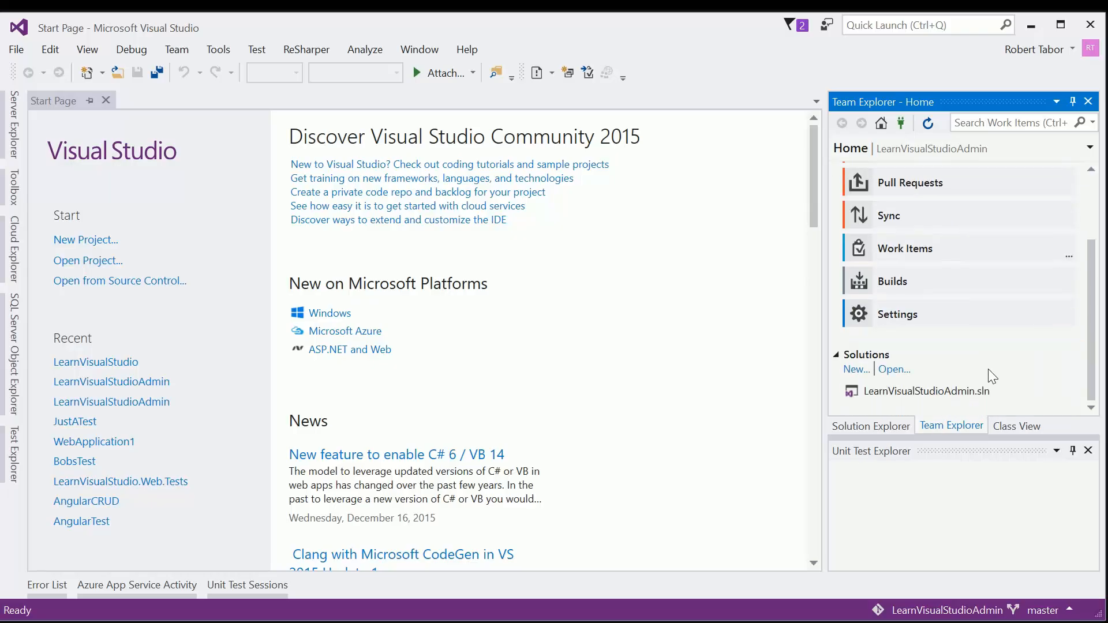
pyautogui.scroll(3, 1018, 393)
pyautogui.scroll(-3, 1016, 388)
pyautogui.click(868, 393)
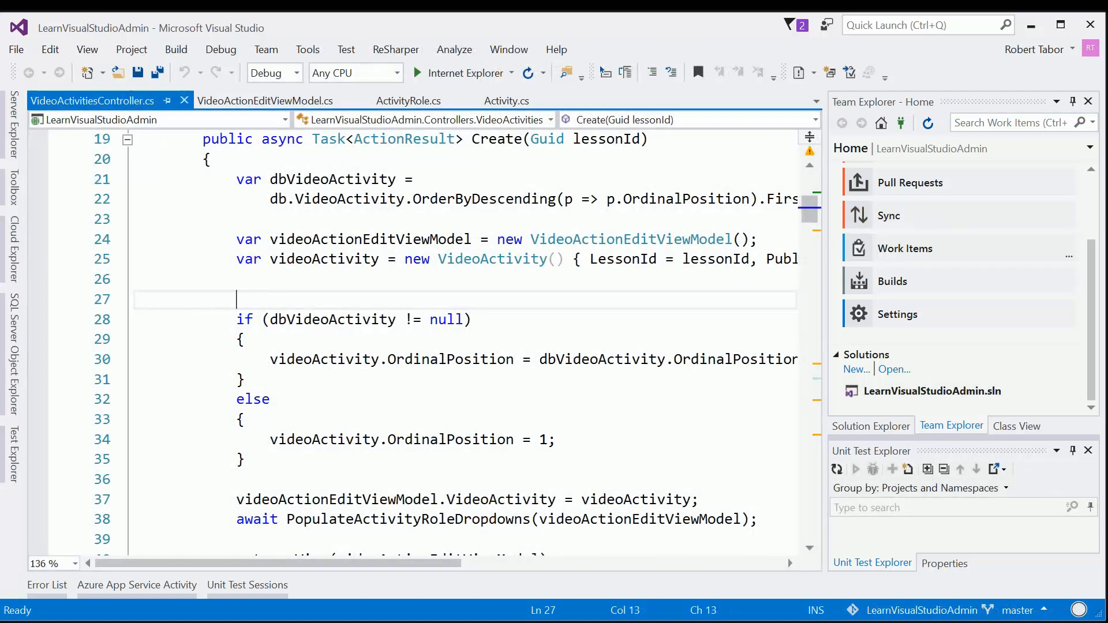
# Step: Look through the files in the LearnVisualStudioAdmin solution tree and return to the team project's home overview
pyautogui.click(864, 425)
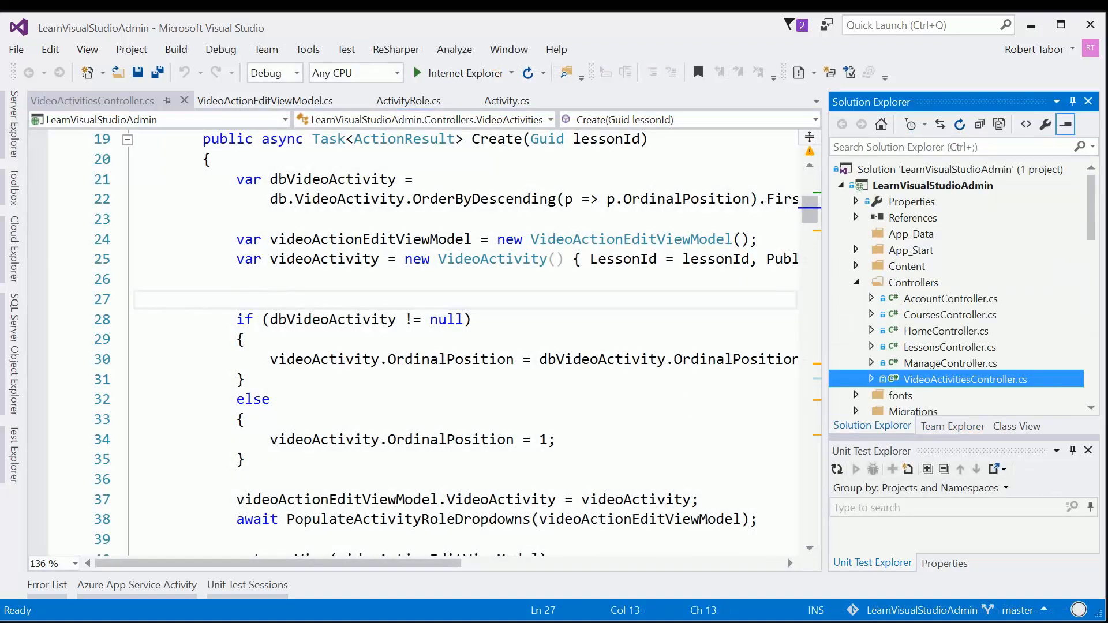
pyautogui.scroll(-5, 479, 364)
pyautogui.scroll(8, 479, 364)
pyautogui.scroll(-3, 479, 365)
pyautogui.click(950, 425)
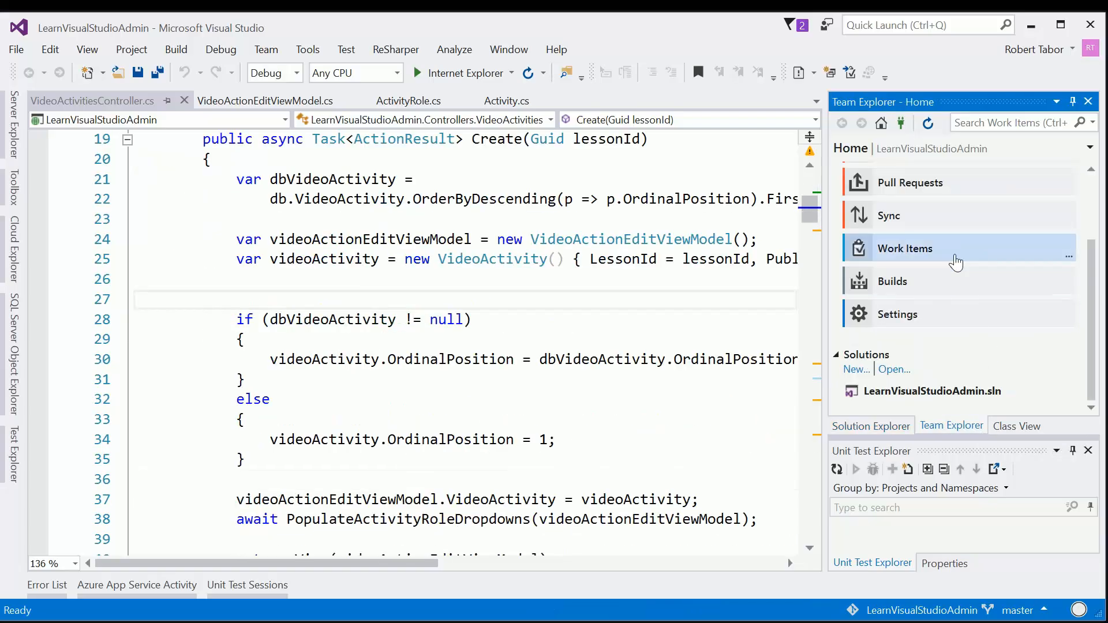
# Step: Open the team project's work items and run the shared query My Tasks
pyautogui.scroll(4, 955, 260)
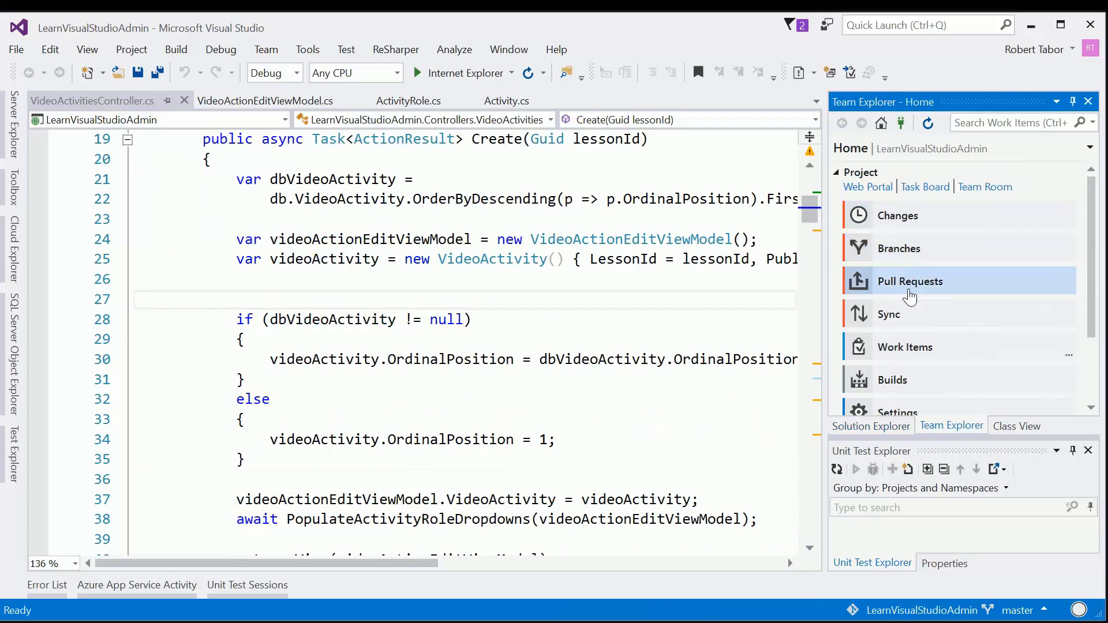
pyautogui.click(904, 347)
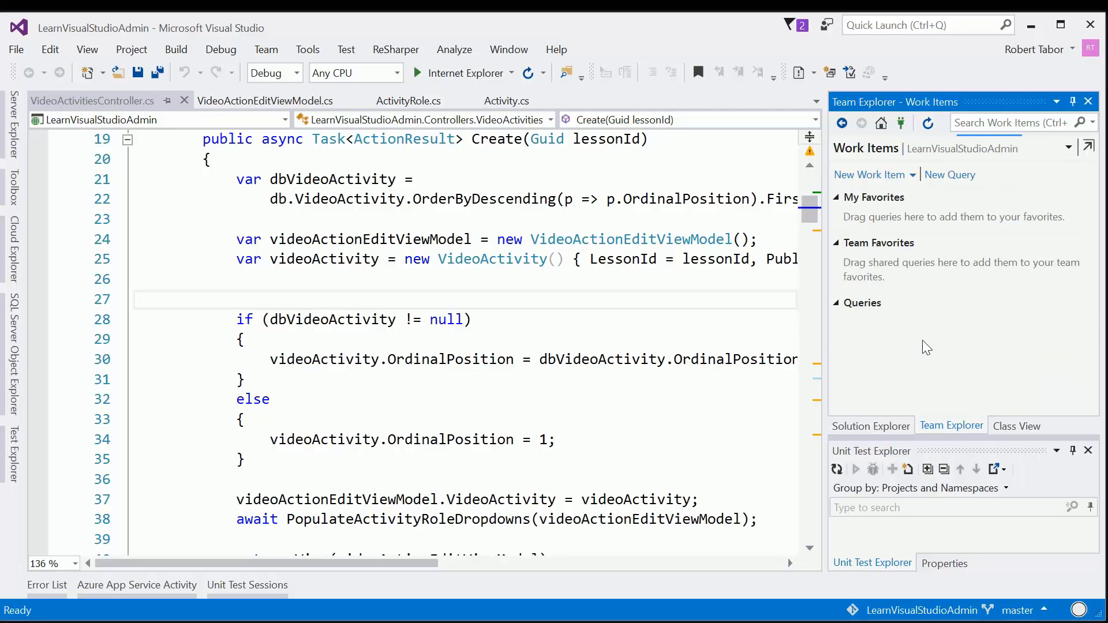
pyautogui.scroll(-2, 923, 346)
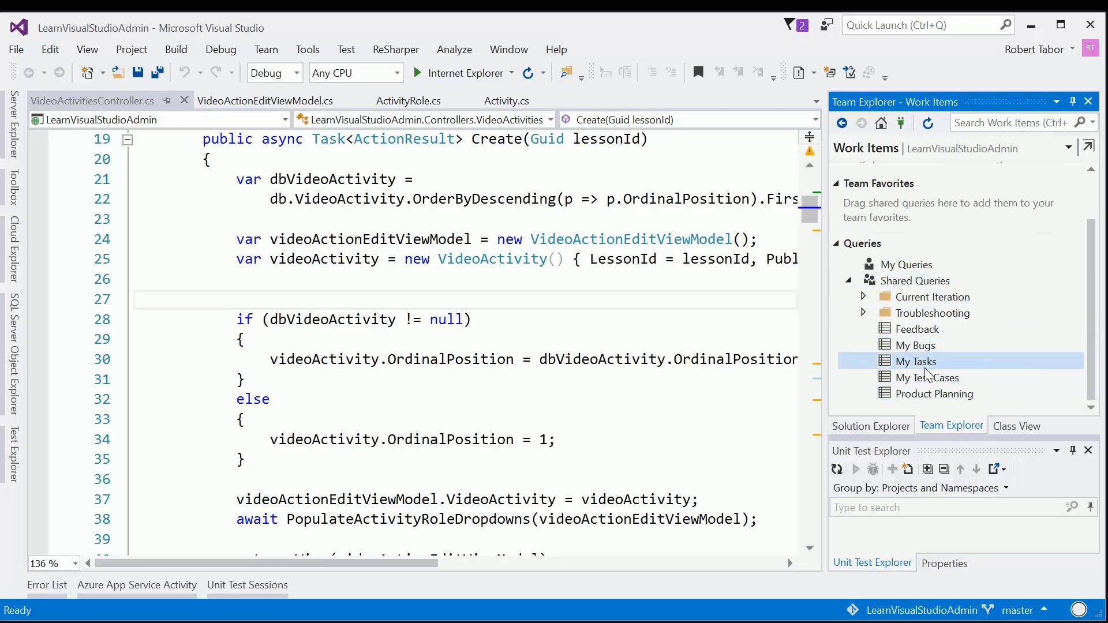
pyautogui.doubleClick(917, 366)
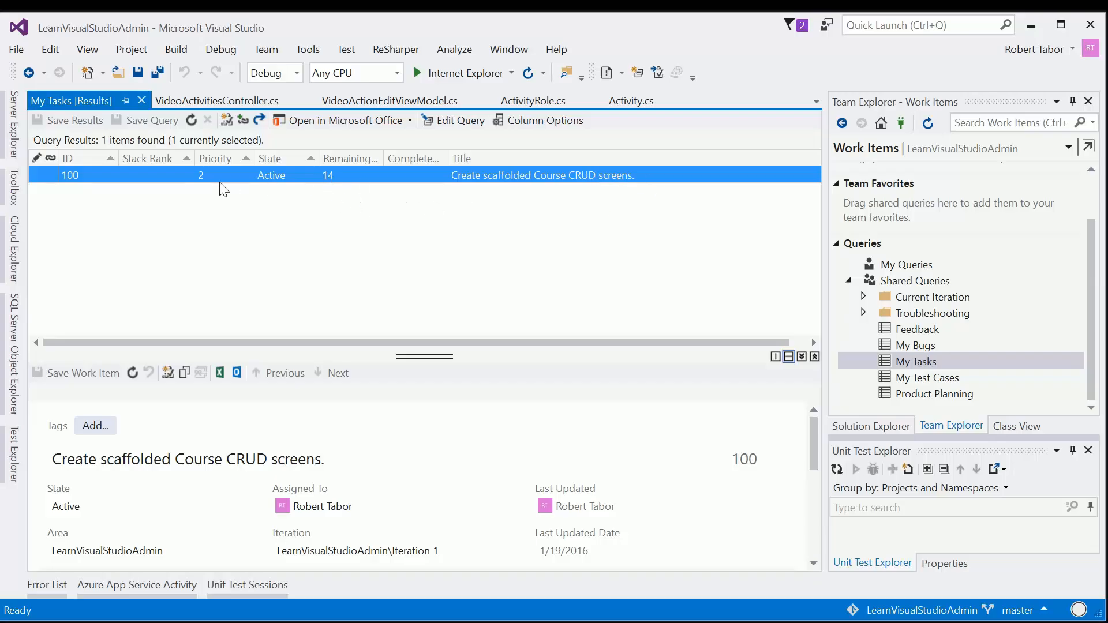
# Step: Enlarge the detail area of the task "Create scaffolded Course CRUD screens.", read through its details, and shrink the area again
pyautogui.moveTo(417, 355); pyautogui.dragTo(404, 219)
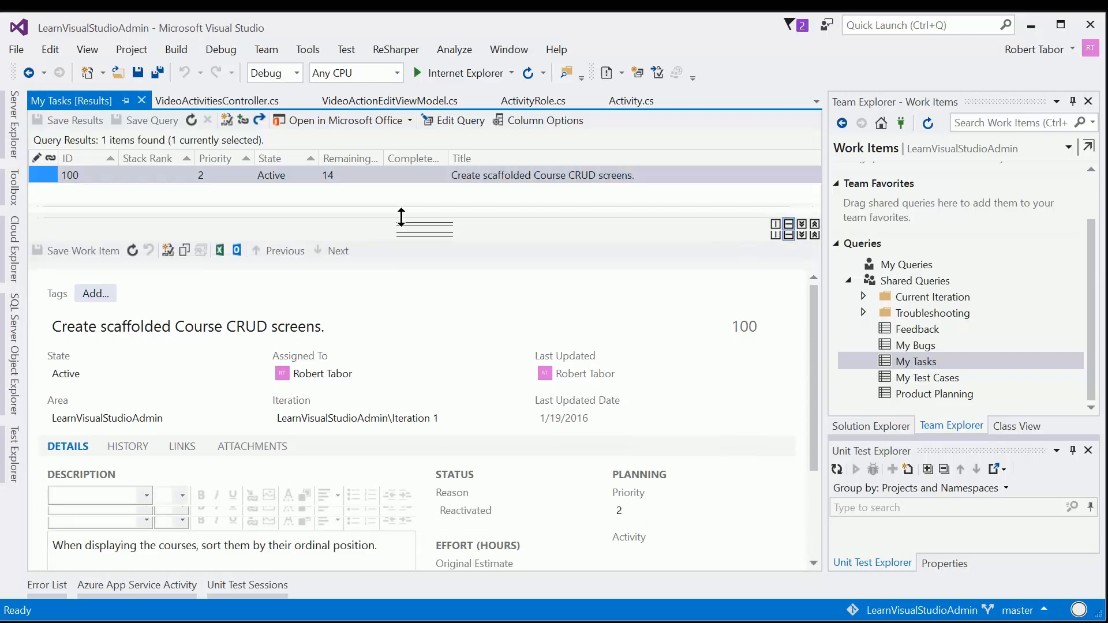
pyautogui.scroll(-3, 647, 396)
pyautogui.scroll(3, 663, 375)
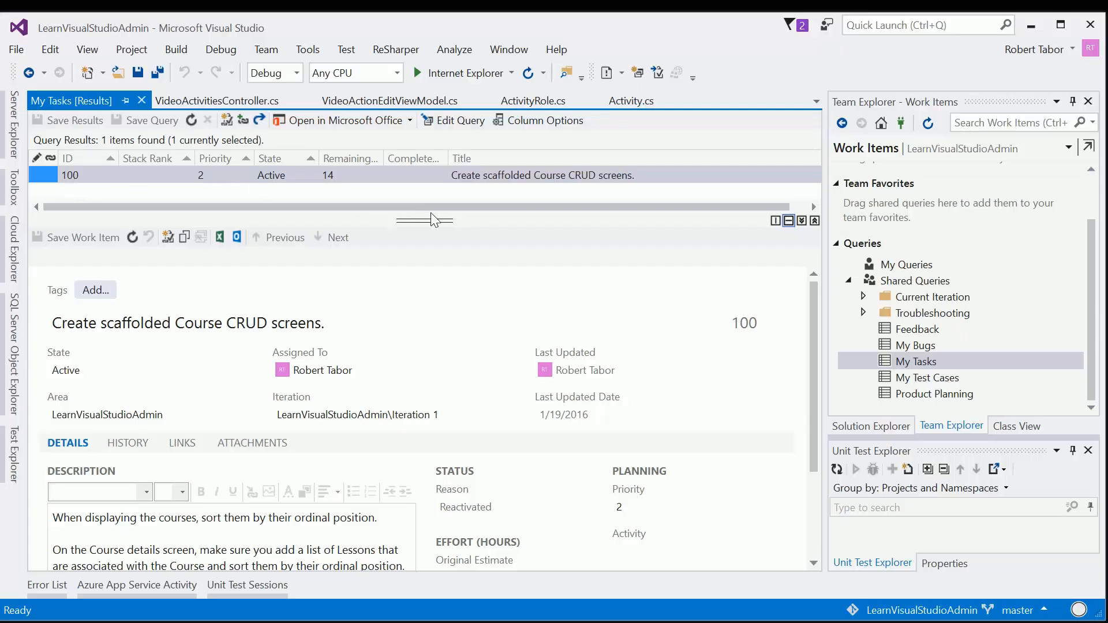
pyautogui.moveTo(434, 219); pyautogui.dragTo(433, 371)
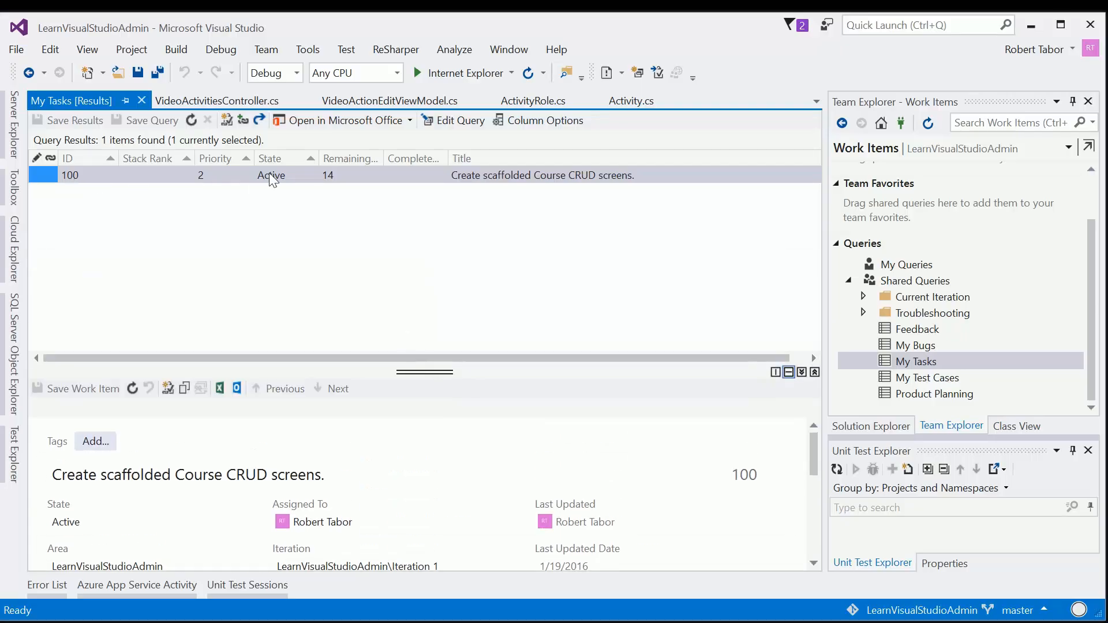
# Step: In VideoActivitiesController.cs, add the comment "// This is my small change" on line 27, above the null check
pyautogui.click(202, 104)
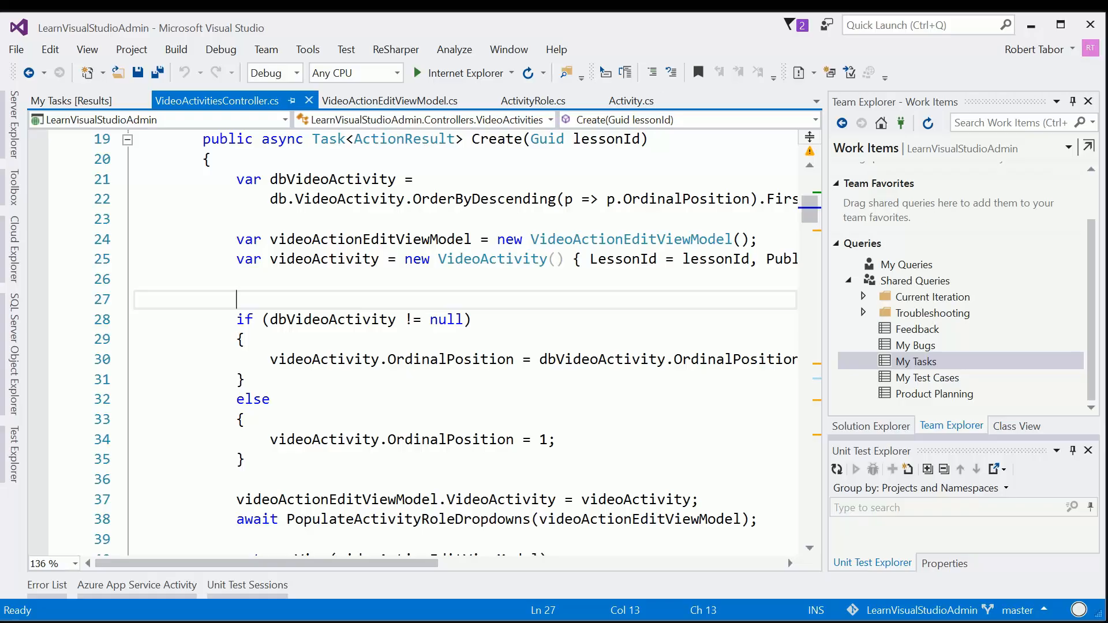
pyautogui.write('//')
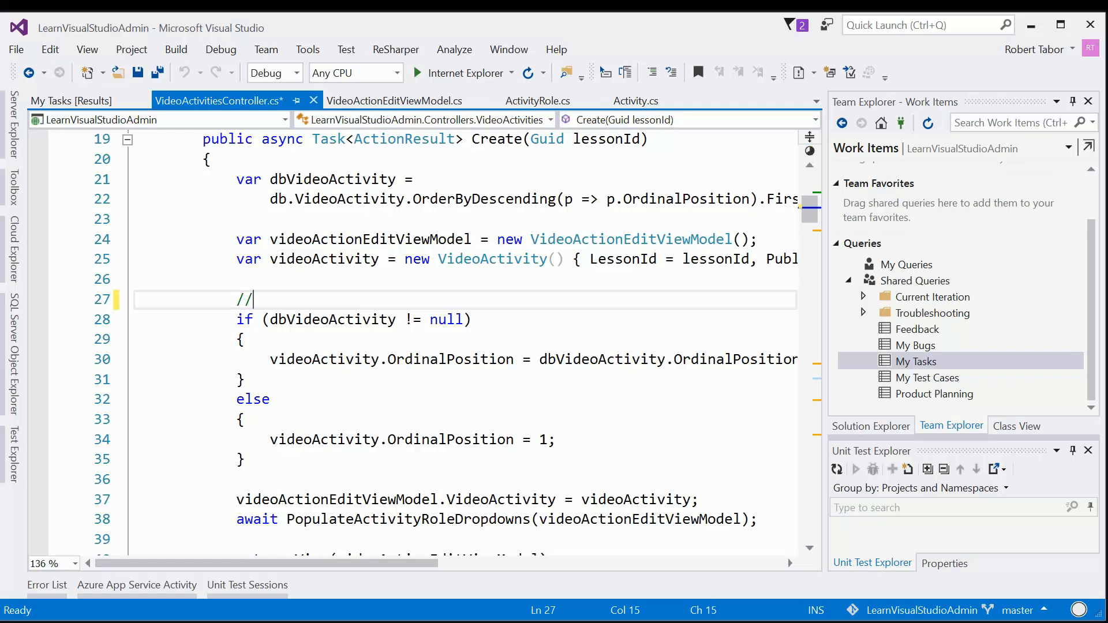
pyautogui.write(' This is my small change')
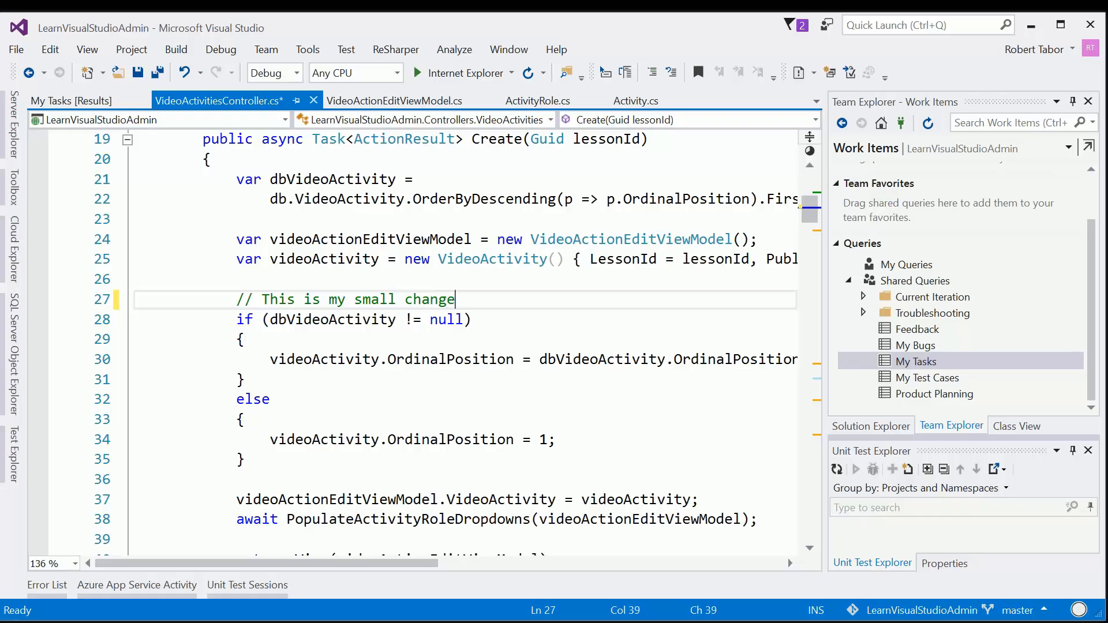
# Step: Check the source-control marker of VideoActivitiesController.cs in the solution tree, glance at the My Tasks results, and save all files
pyautogui.click(871, 426)
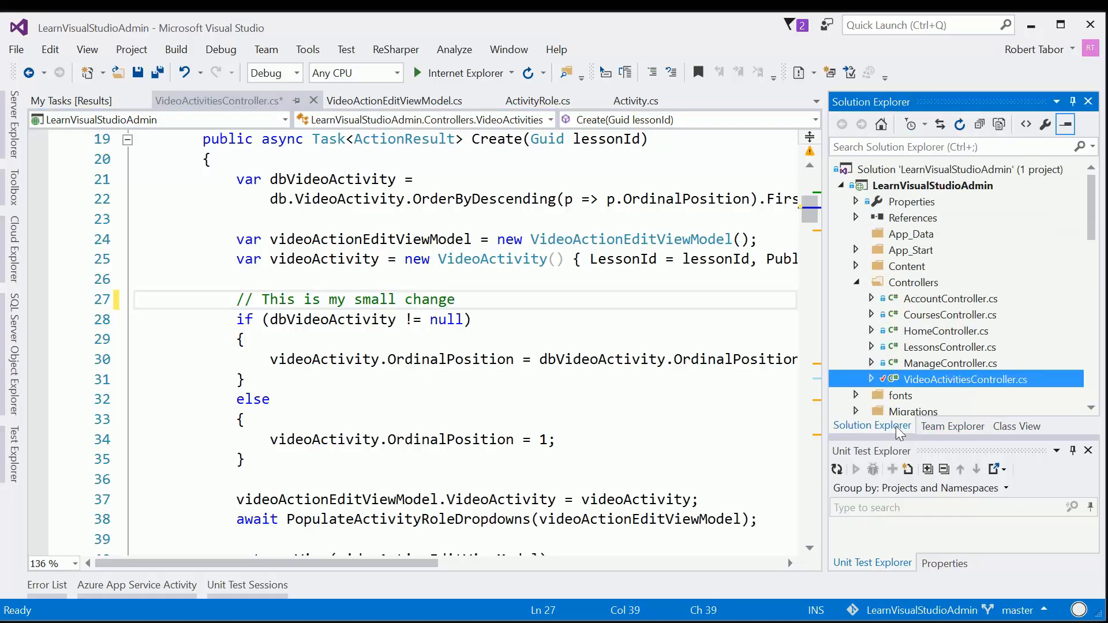
pyautogui.scroll(-2, 934, 289)
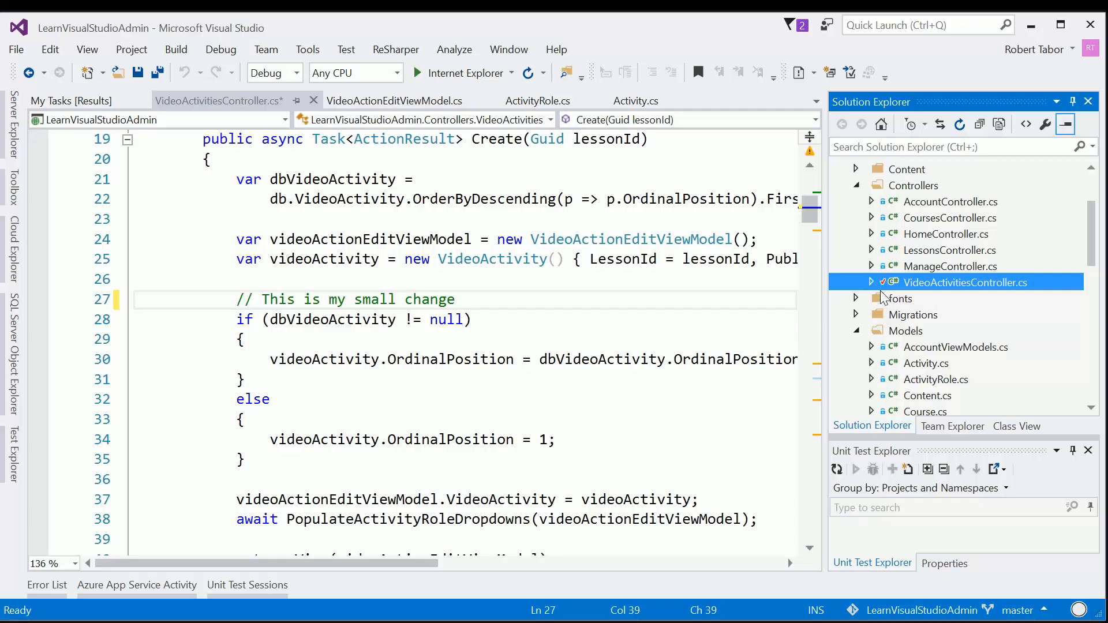
pyautogui.moveTo(884, 286)
pyautogui.click(71, 100)
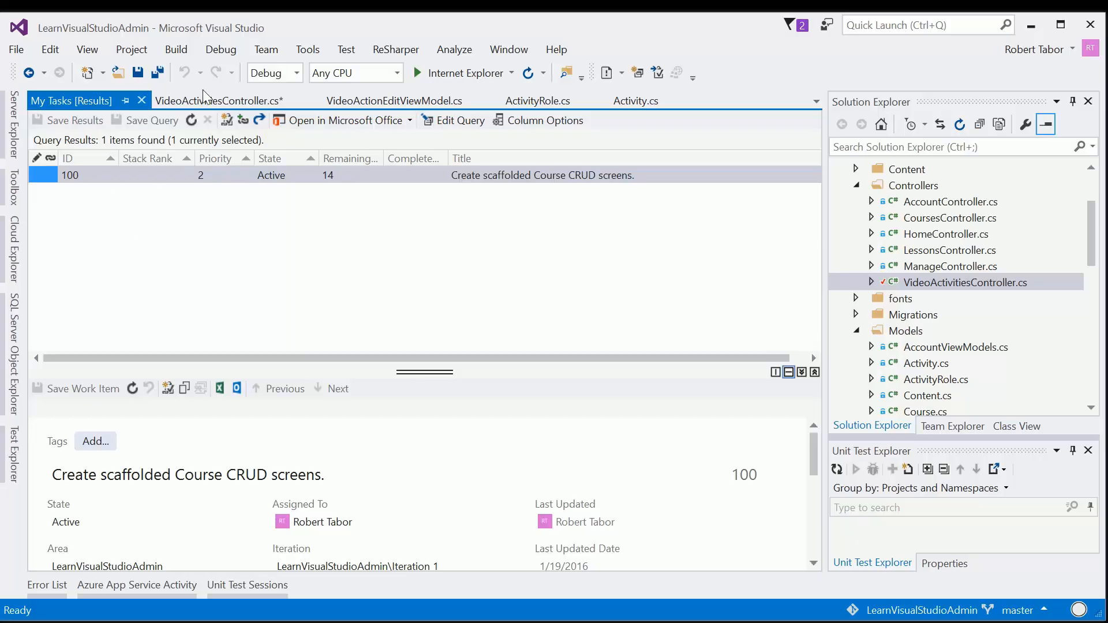
pyautogui.click(219, 100)
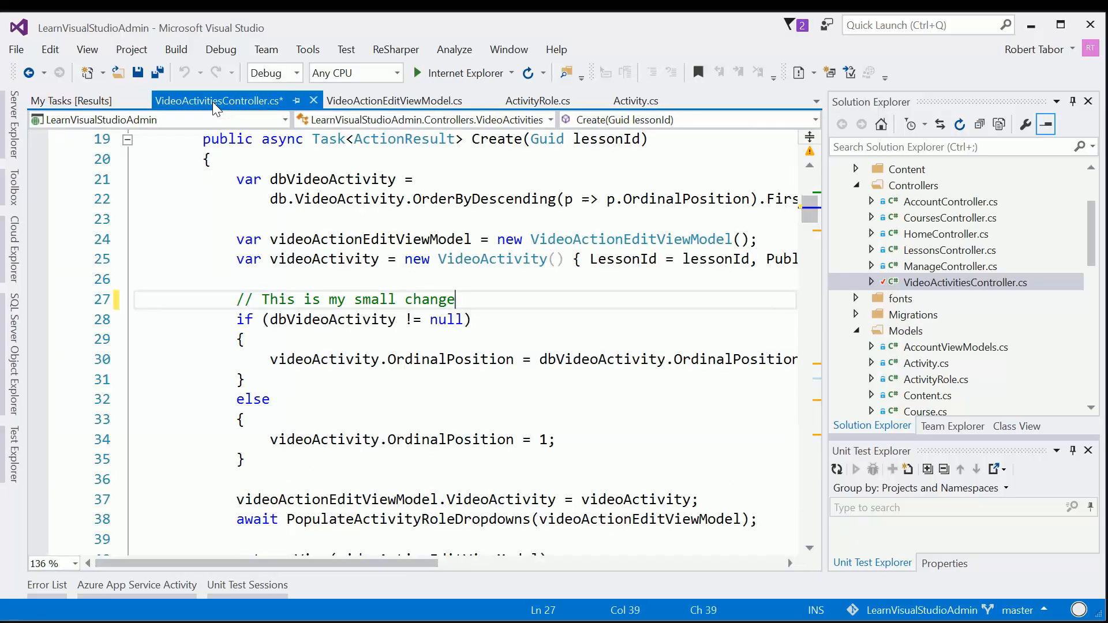
pyautogui.click(157, 73)
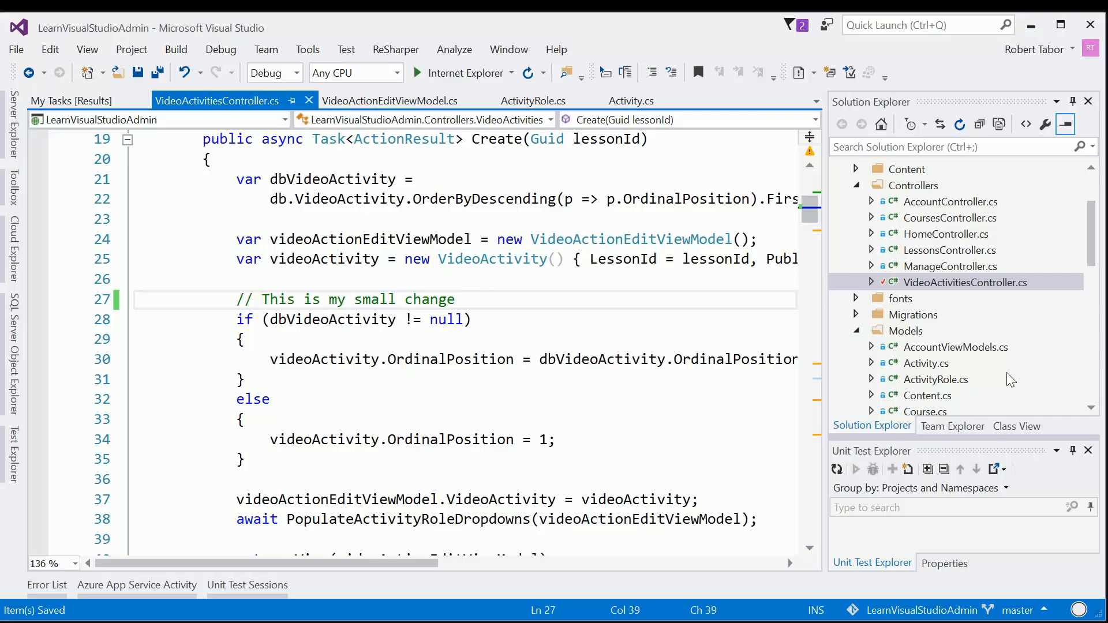
# Step: Open the team project's pending changes and enter the commit message "I addressed task 100 - CRUD screens for Courses."
pyautogui.click(949, 426)
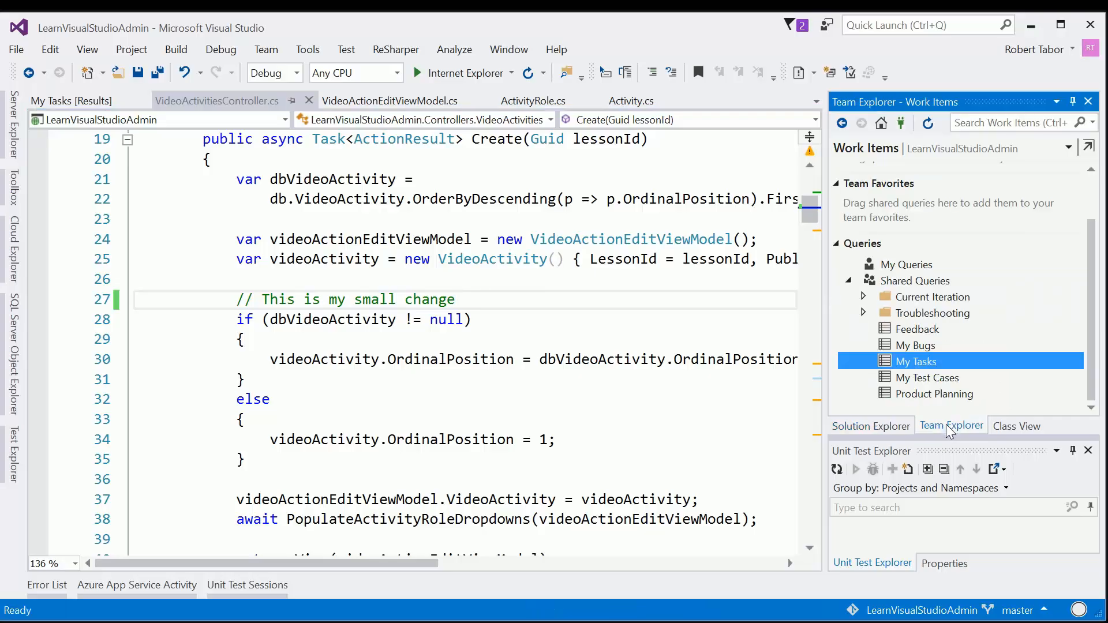
pyautogui.click(882, 122)
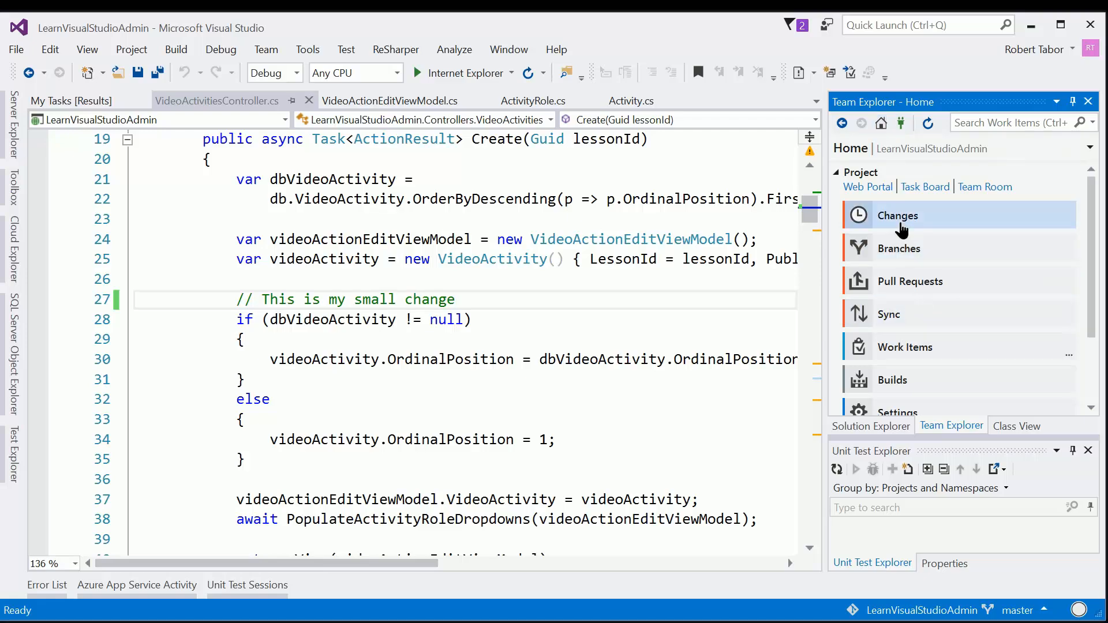
pyautogui.click(883, 216)
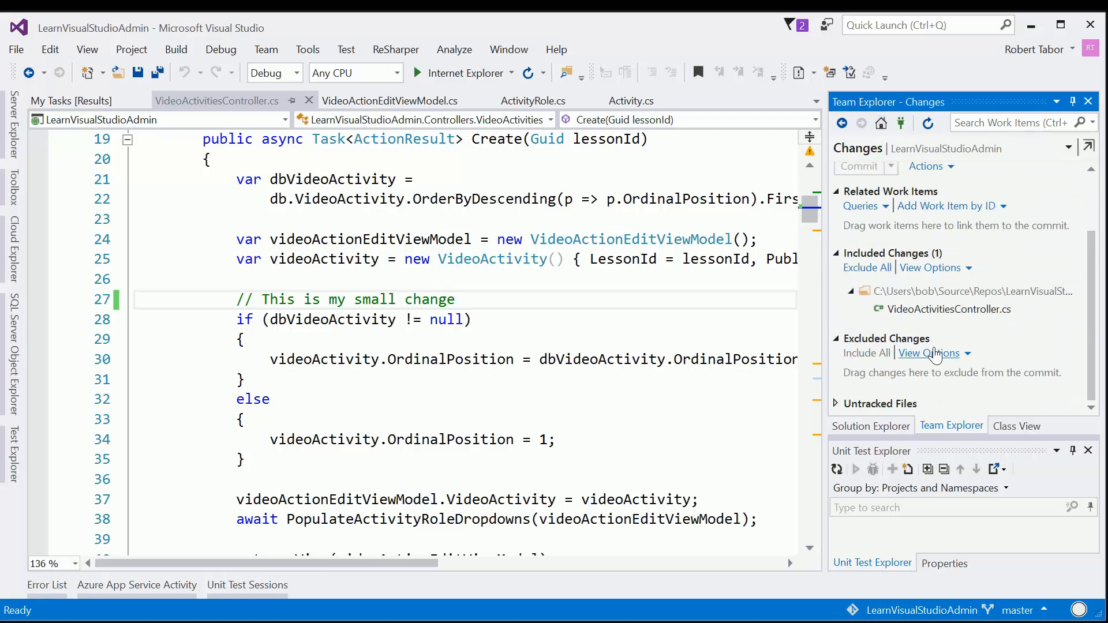
pyautogui.scroll(3, 933, 312)
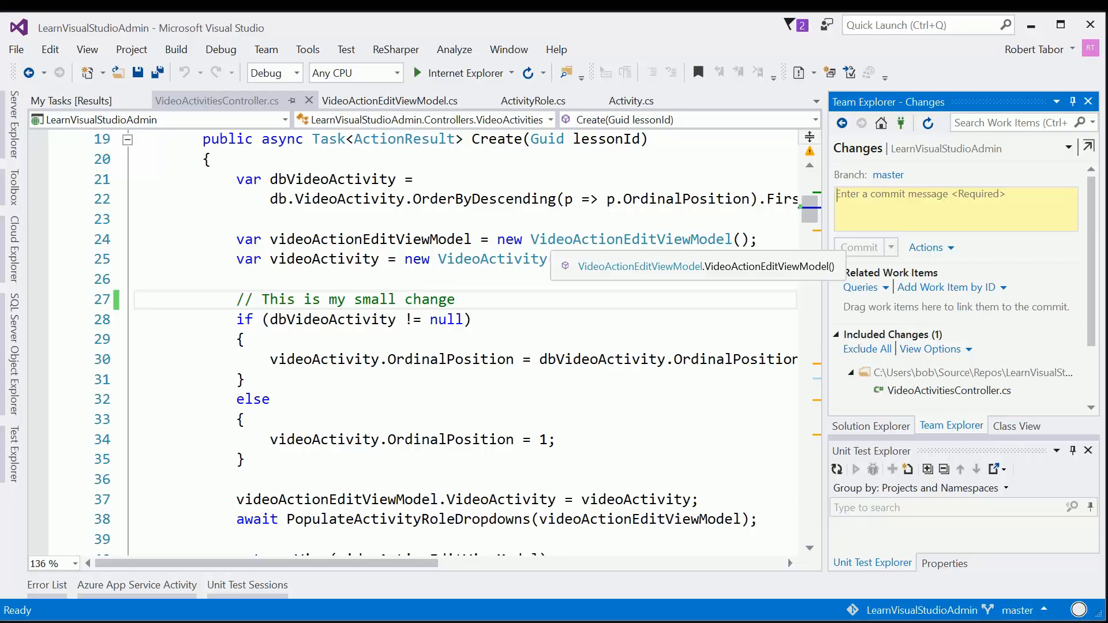
pyautogui.write('I')
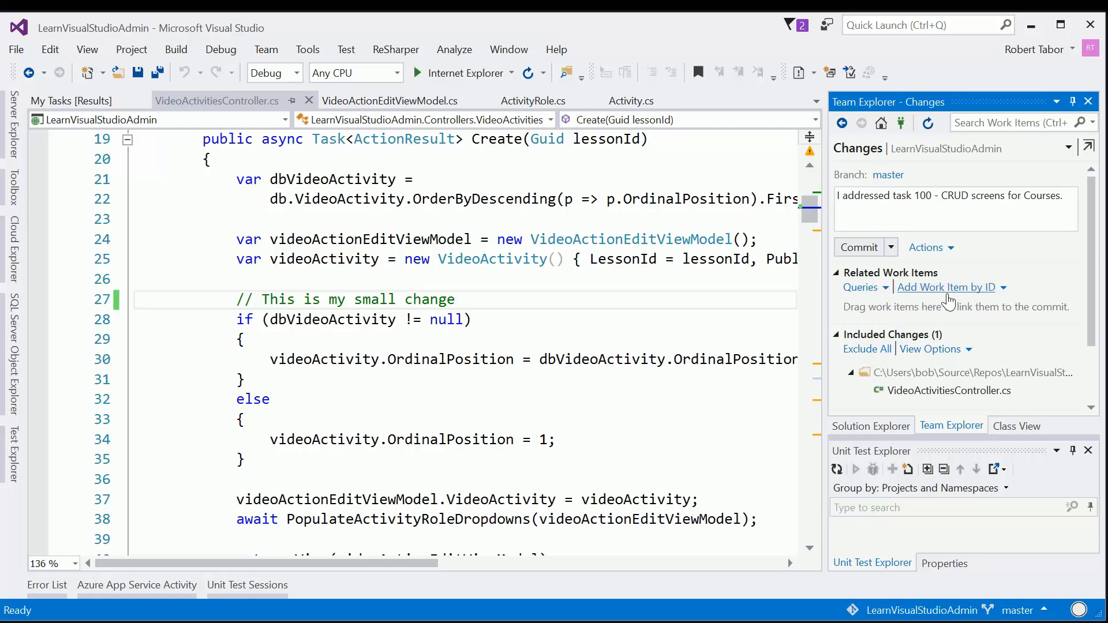
# Step: Link work item 100 to the commit by its ID and expand the list of untracked files
pyautogui.click(946, 293)
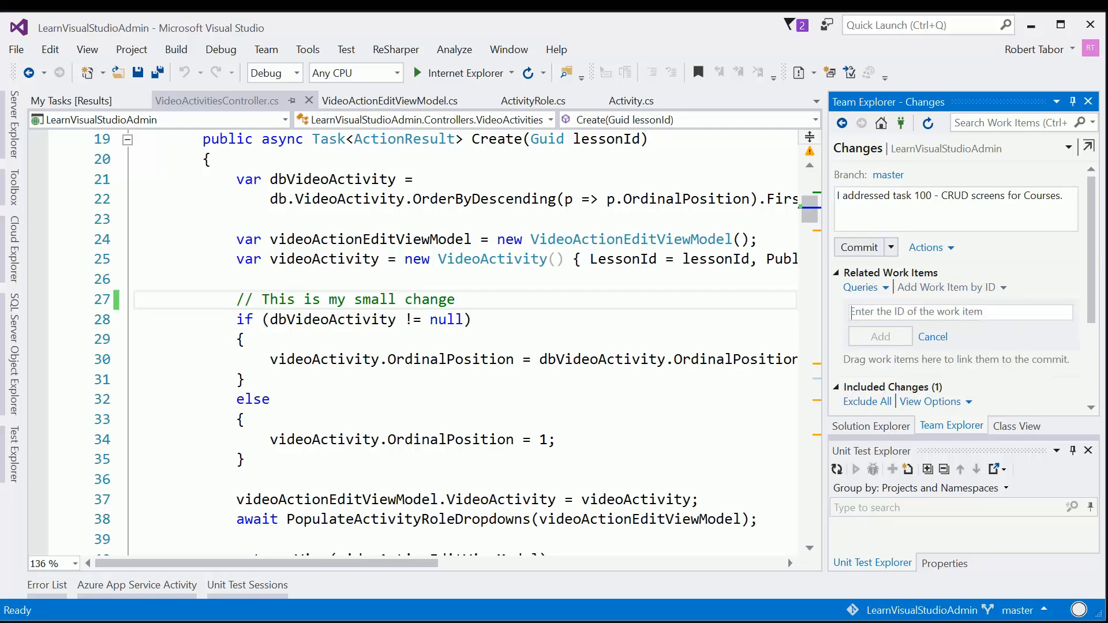
pyautogui.write('100')
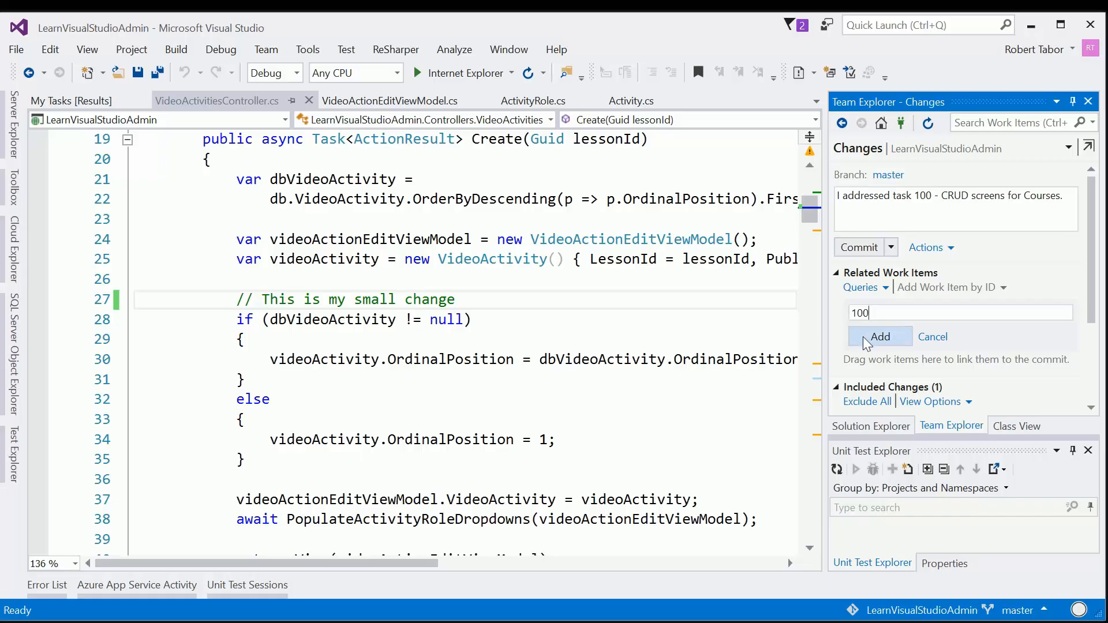
pyautogui.click(879, 336)
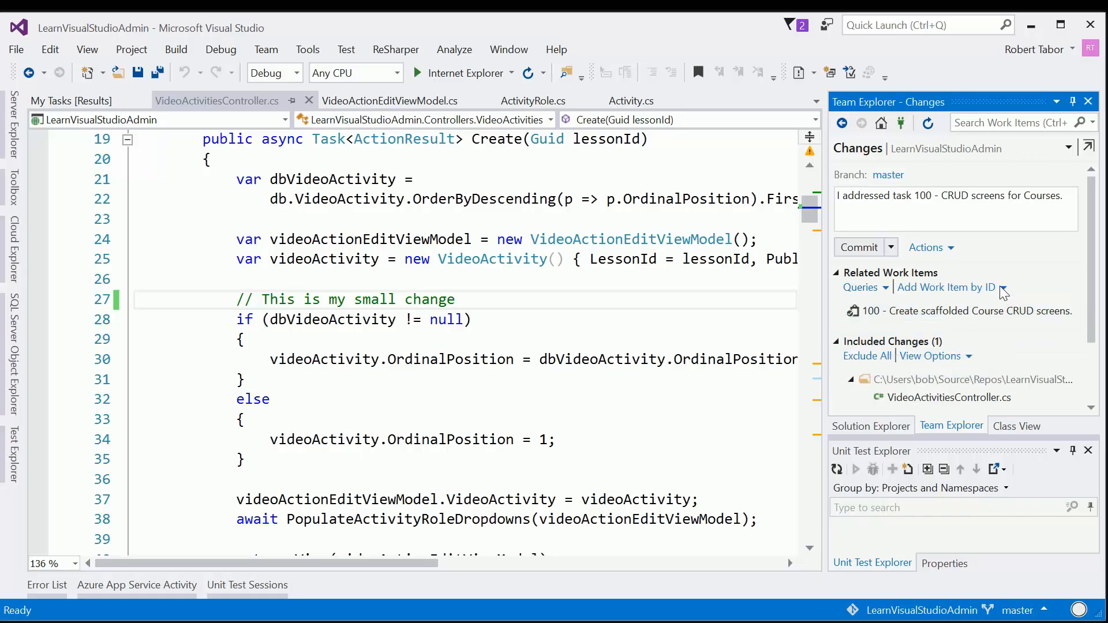
pyautogui.scroll(-3, 988, 366)
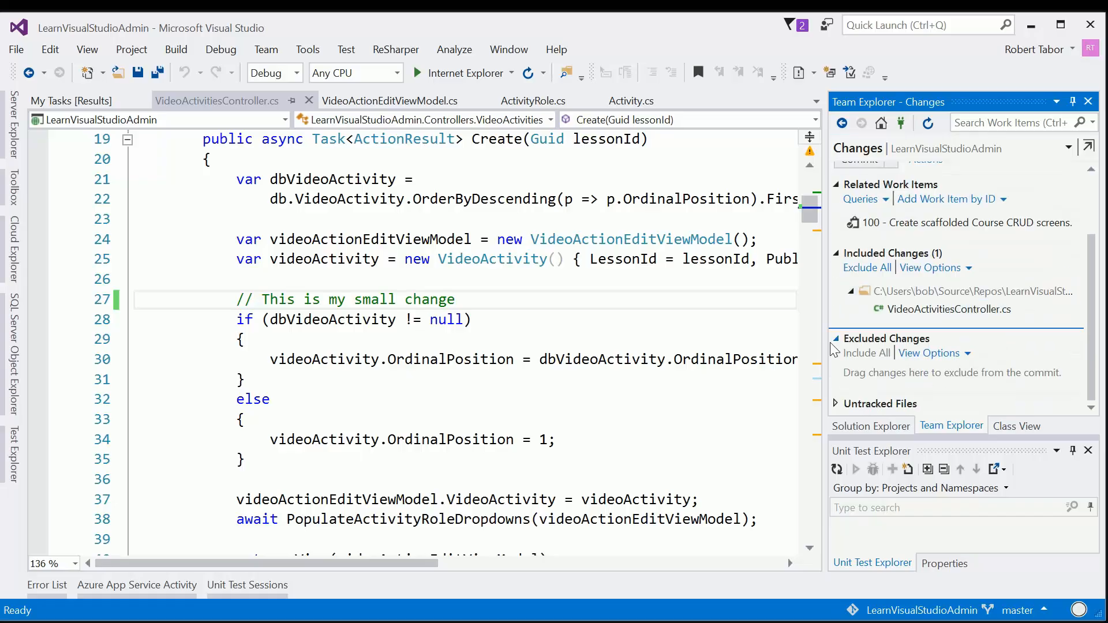
pyautogui.click(836, 403)
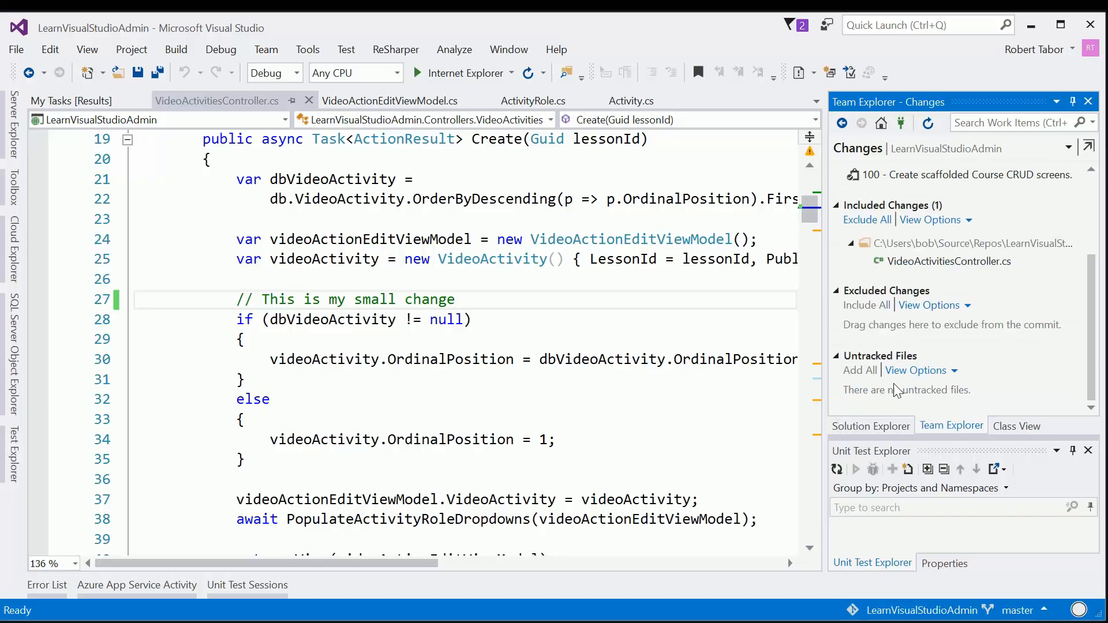
# Step: Review the included changes, commit VideoActivitiesController.cs to the local master branch, and push the outgoing commits to the server
pyautogui.click(995, 263)
pyautogui.scroll(5, 995, 264)
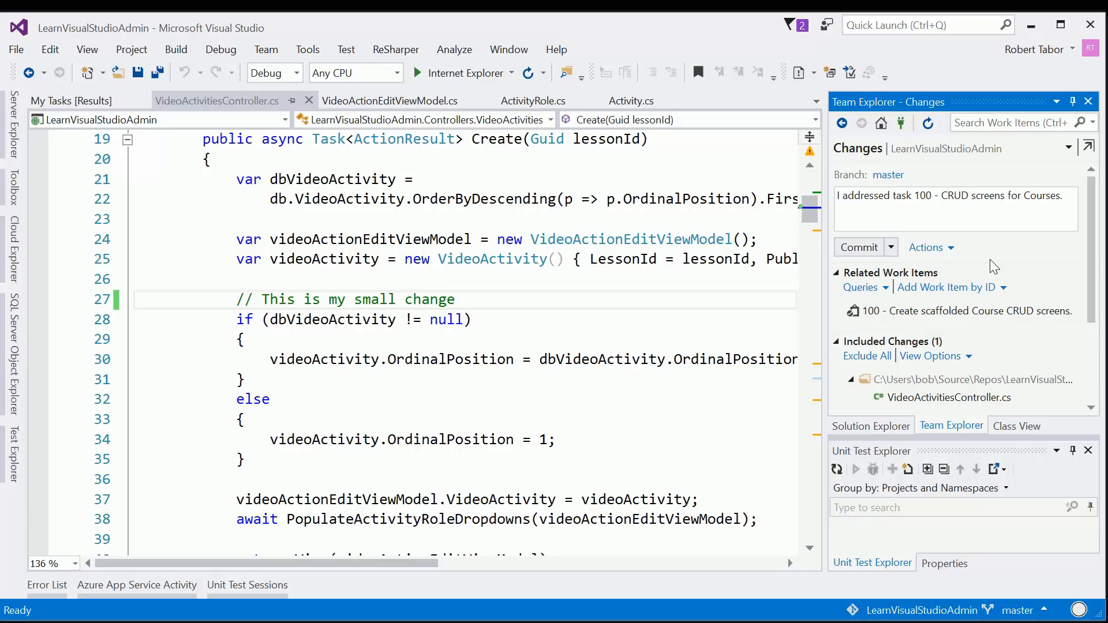
pyautogui.scroll(-3, 993, 267)
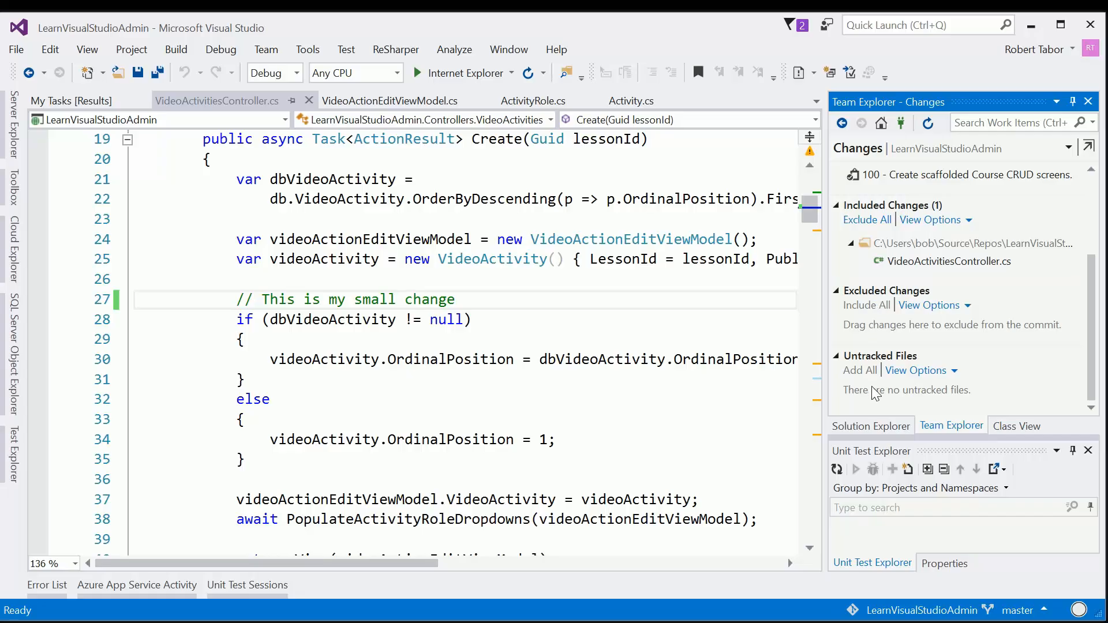
pyautogui.scroll(2, 942, 322)
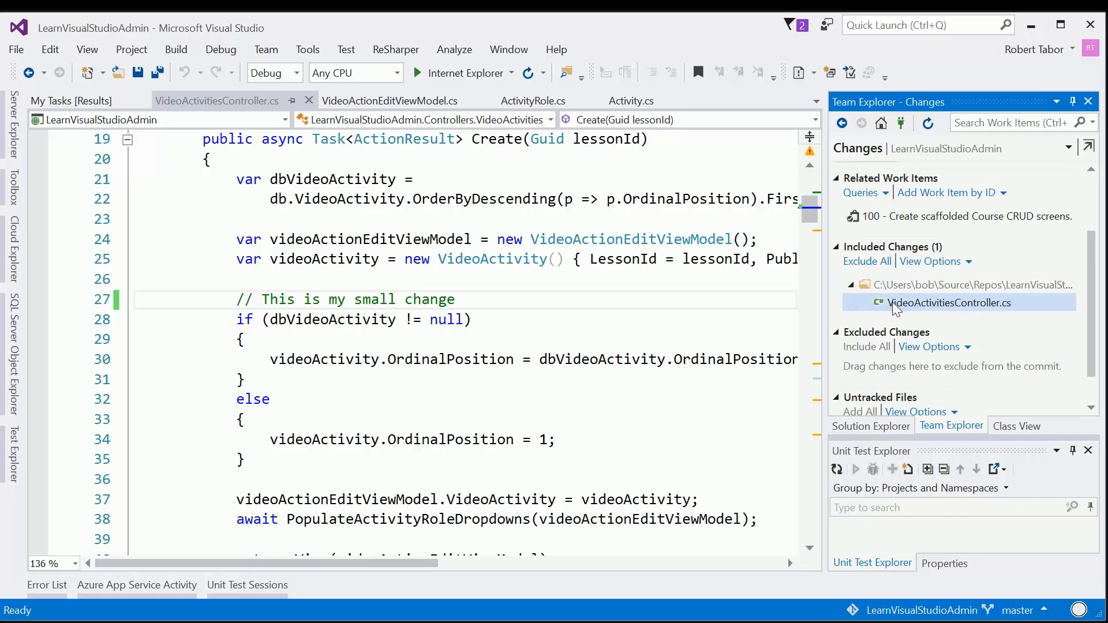
pyautogui.scroll(4, 893, 306)
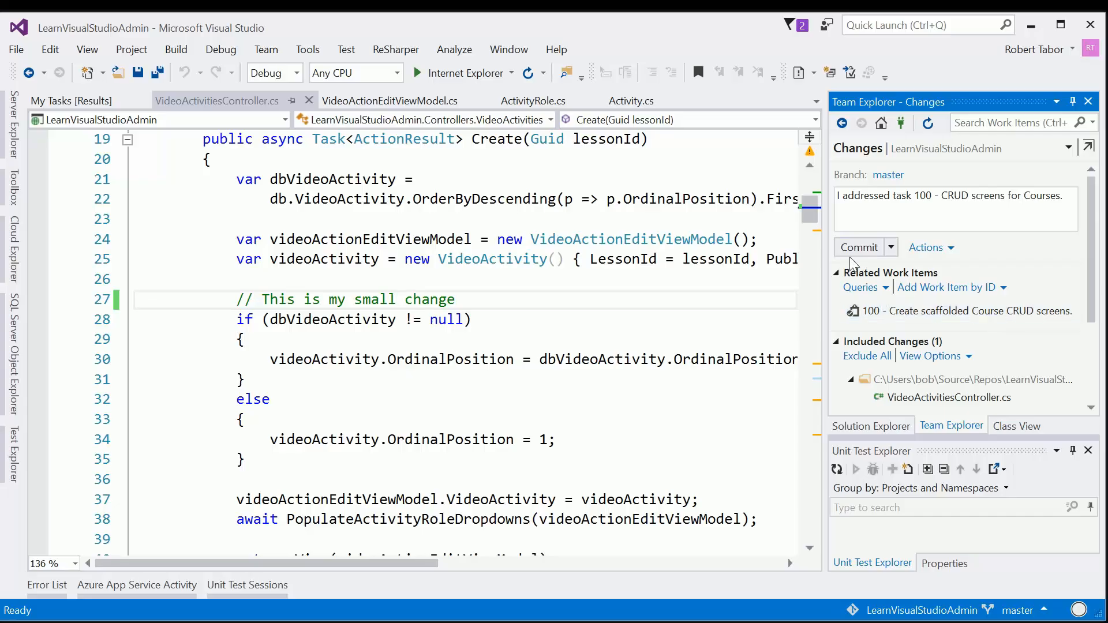
pyautogui.click(855, 248)
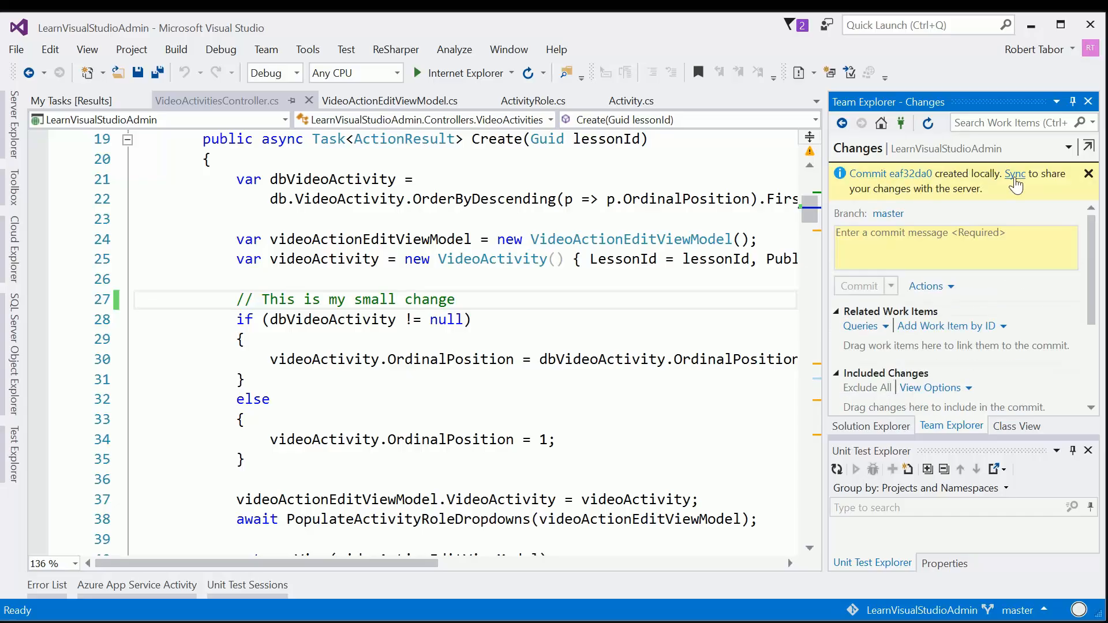
pyautogui.click(1014, 175)
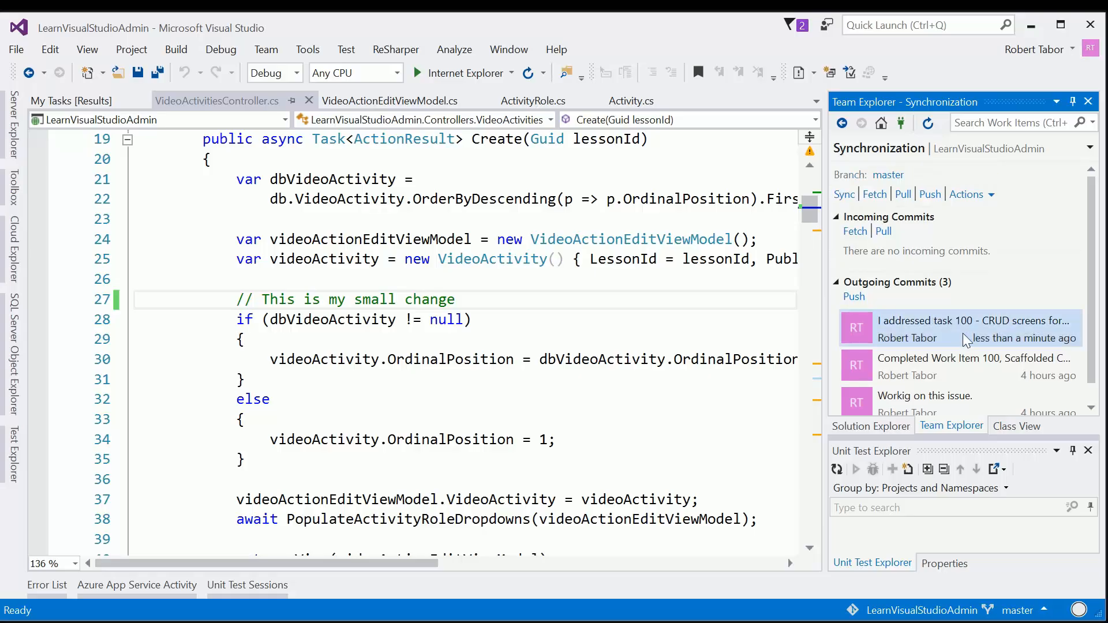
pyautogui.click(854, 296)
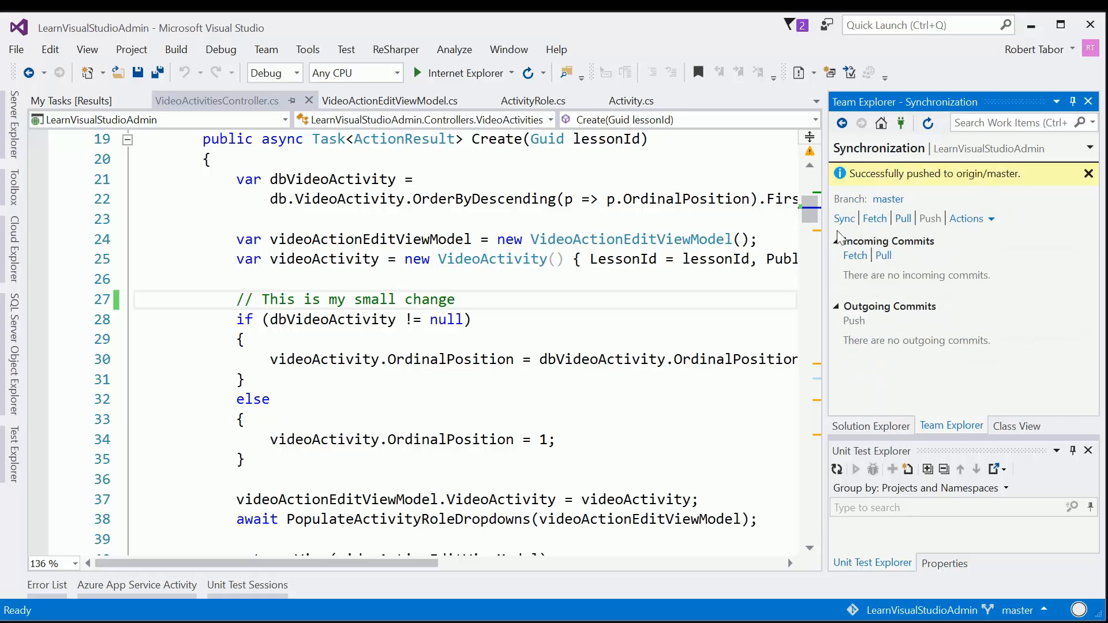
# Step: Open task 100 from the My Tasks results, set its state to Closed, and save the work item
pyautogui.click(80, 102)
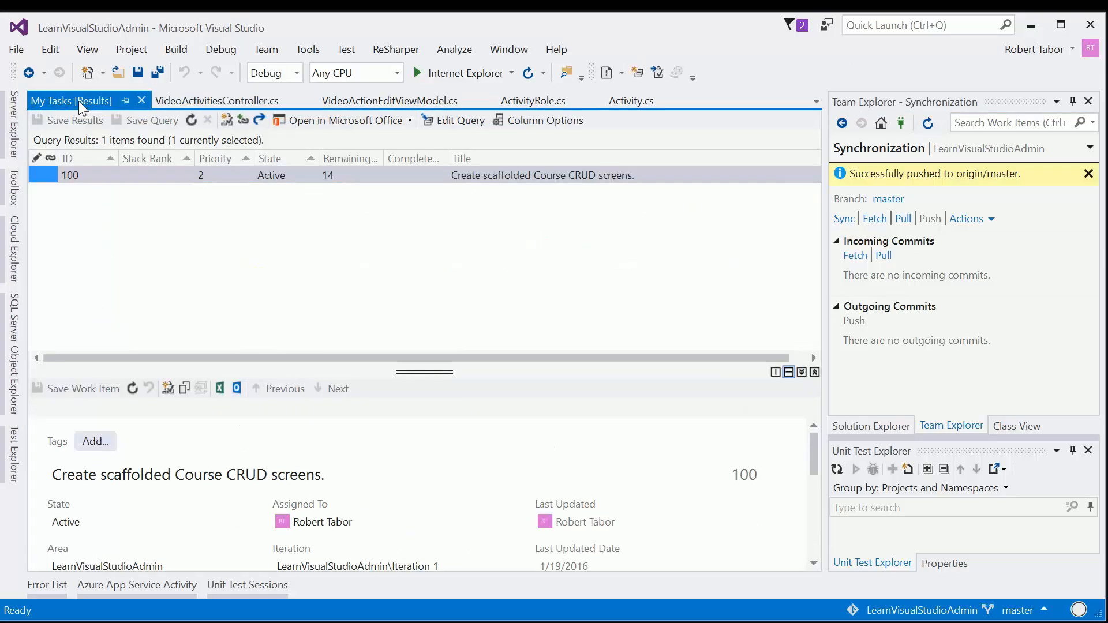
pyautogui.click(414, 178)
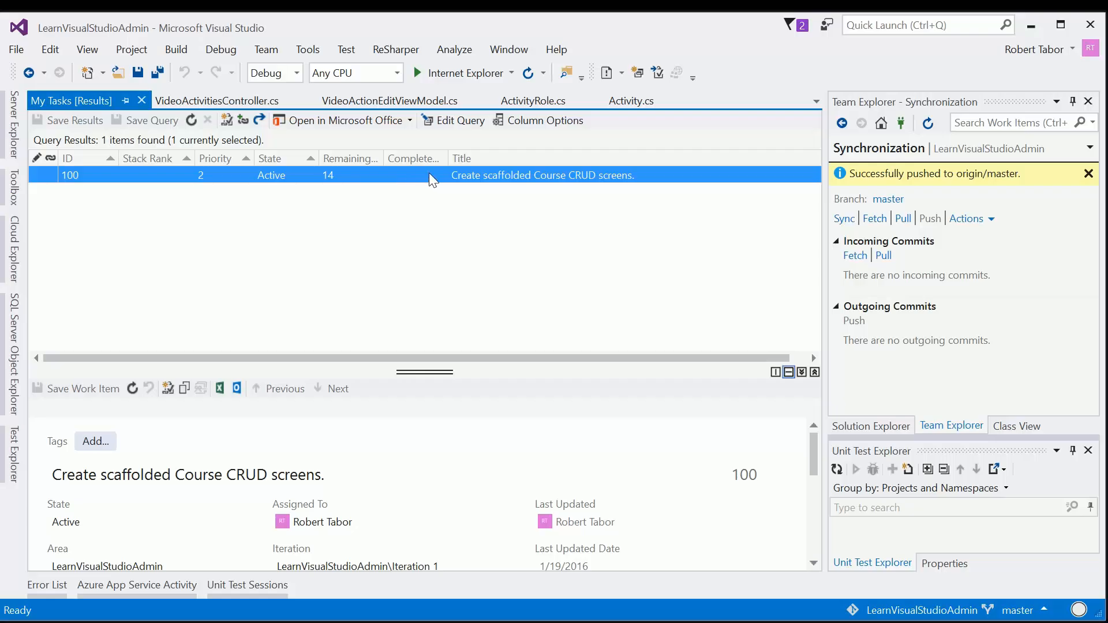
pyautogui.doubleClick(430, 175)
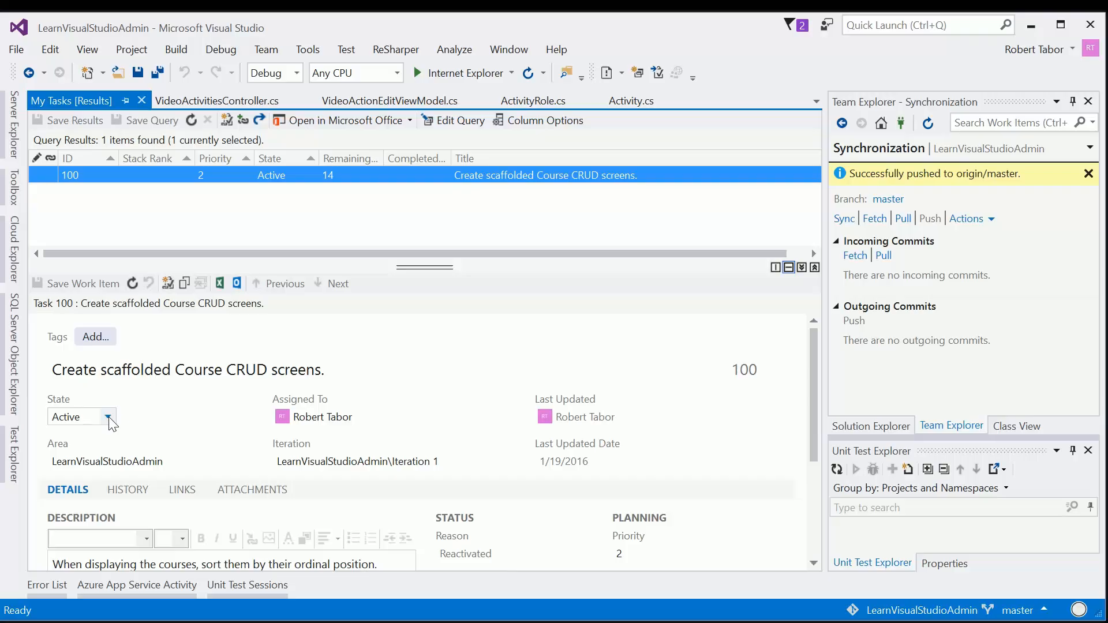
pyautogui.click(107, 416)
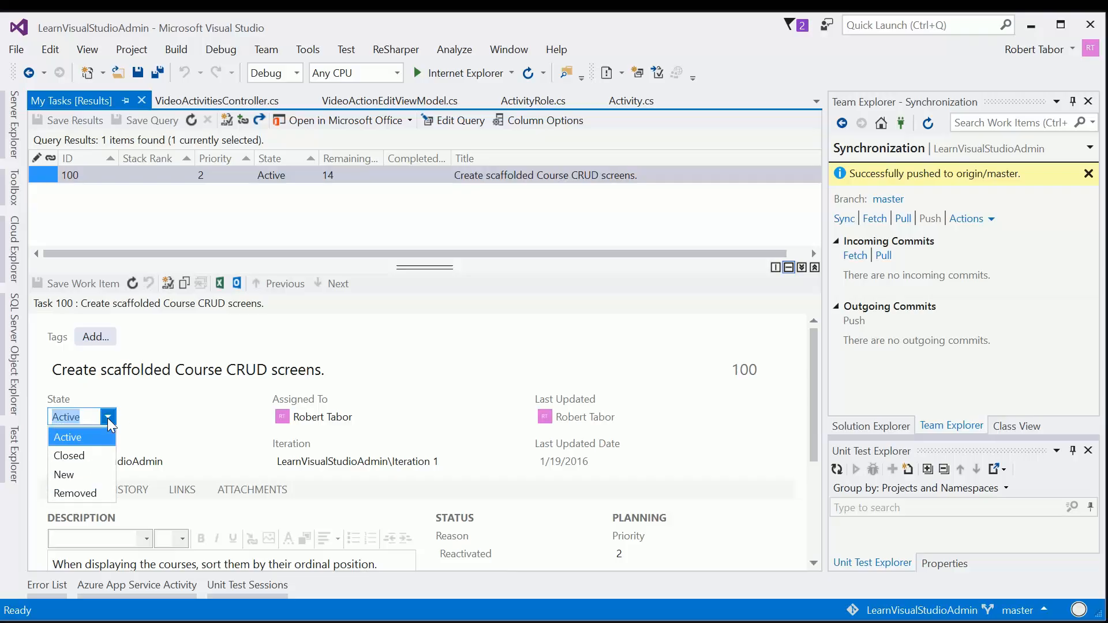
pyautogui.click(81, 455)
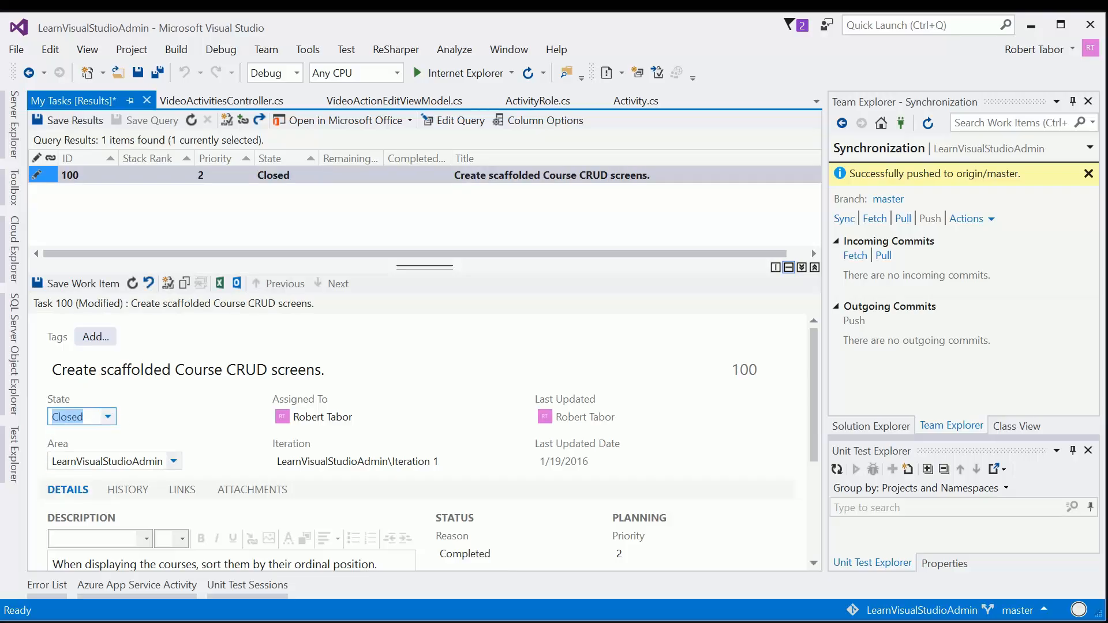
pyautogui.click(75, 284)
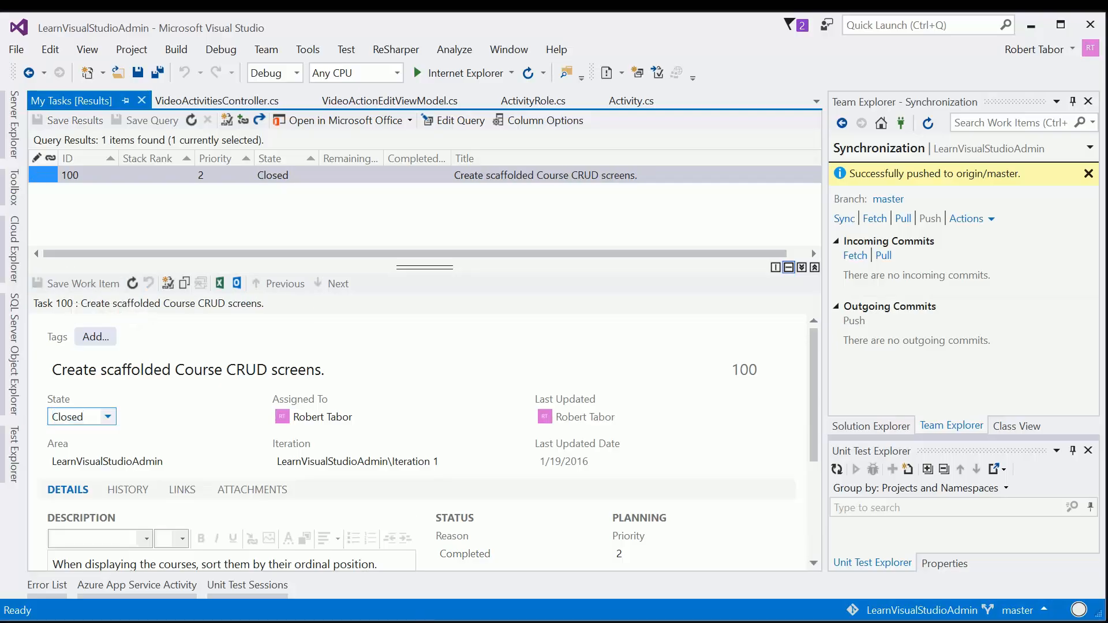
# Step: Switch to the Team Services page in the browser and refresh the Iteration 1 board to check the task's column
pyautogui.click(417, 622)
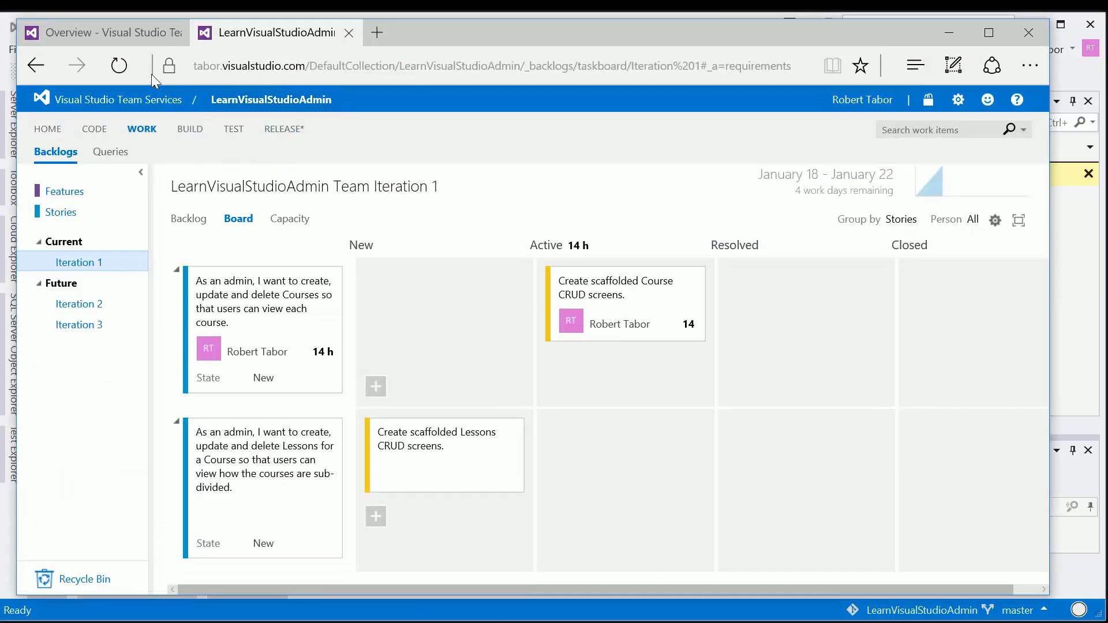
pyautogui.click(123, 67)
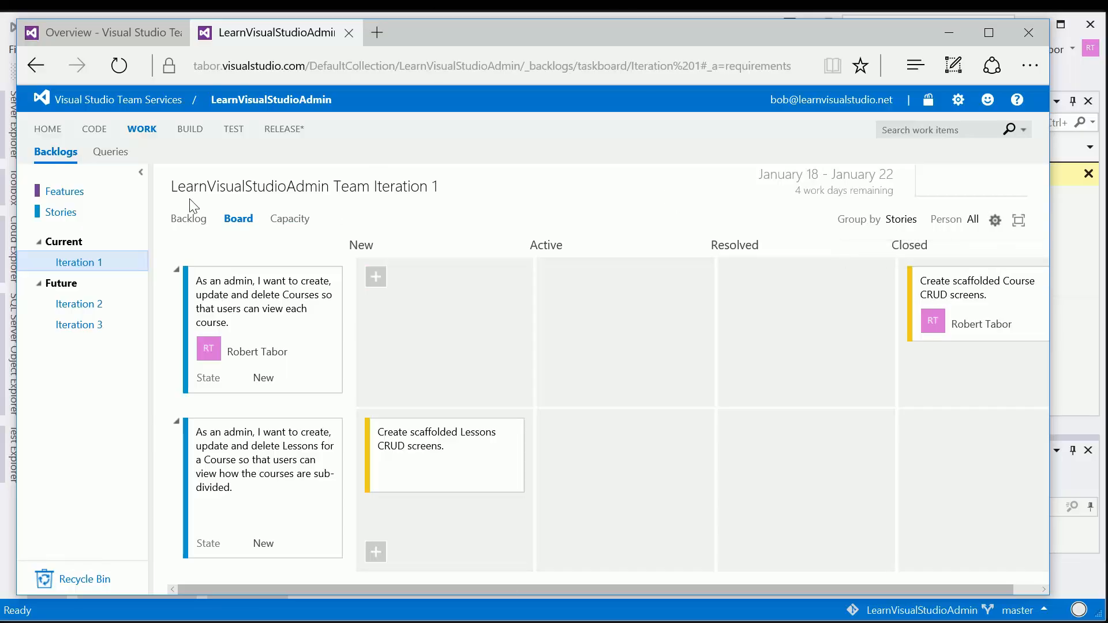
# Step: In the Build hub, preview a new Visual Studio build definition's source settings and continuous integration option, and close it without creating it
pyautogui.click(187, 136)
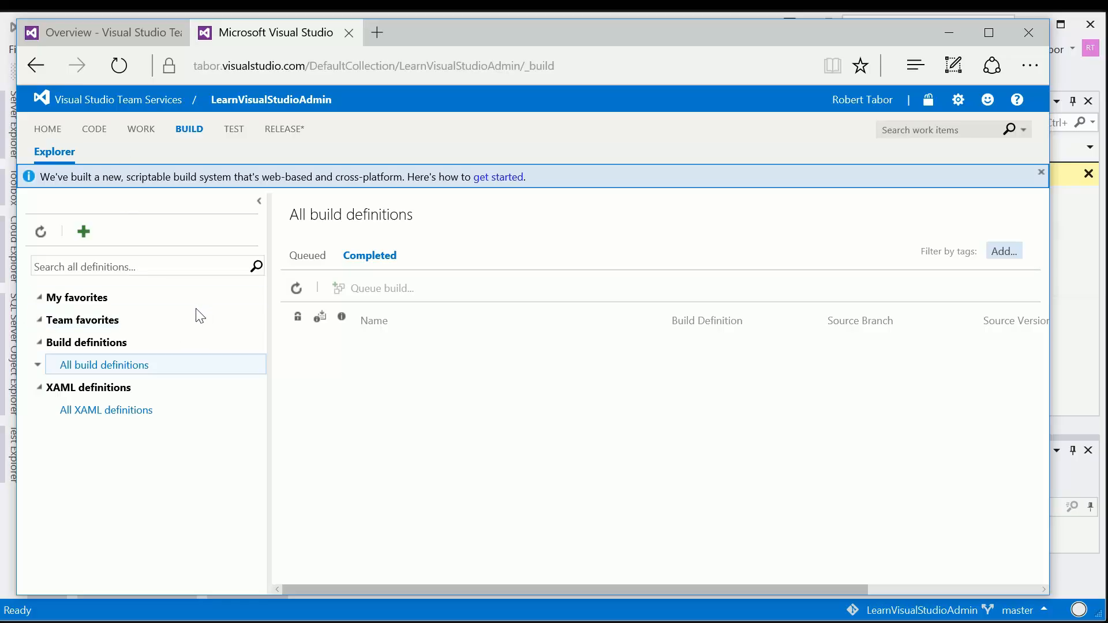
pyautogui.click(82, 232)
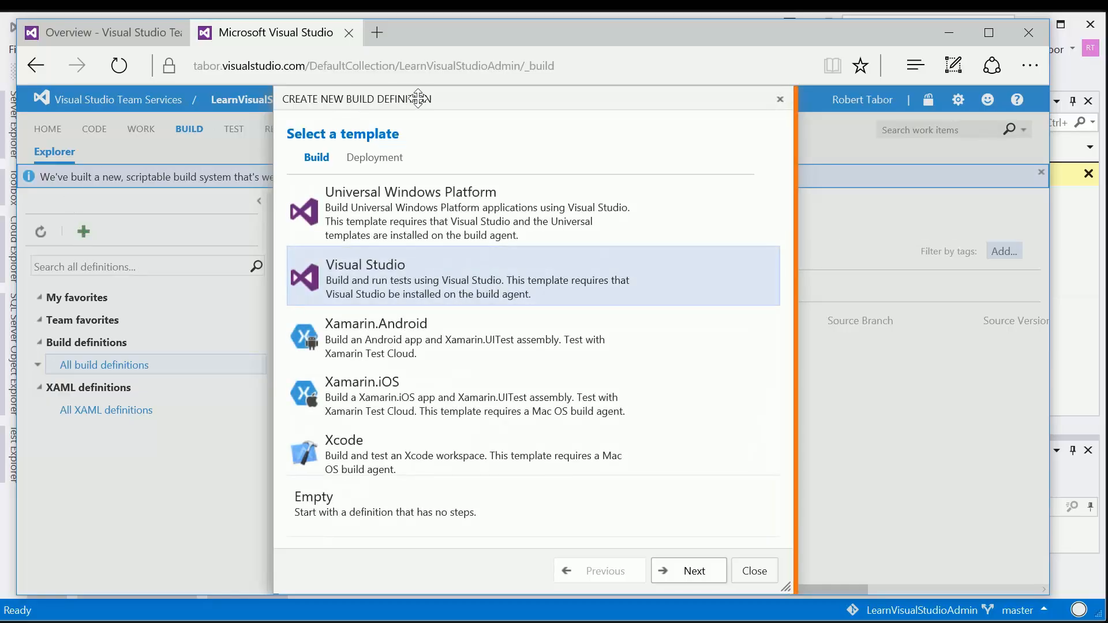
pyautogui.moveTo(427, 98); pyautogui.dragTo(215, 67)
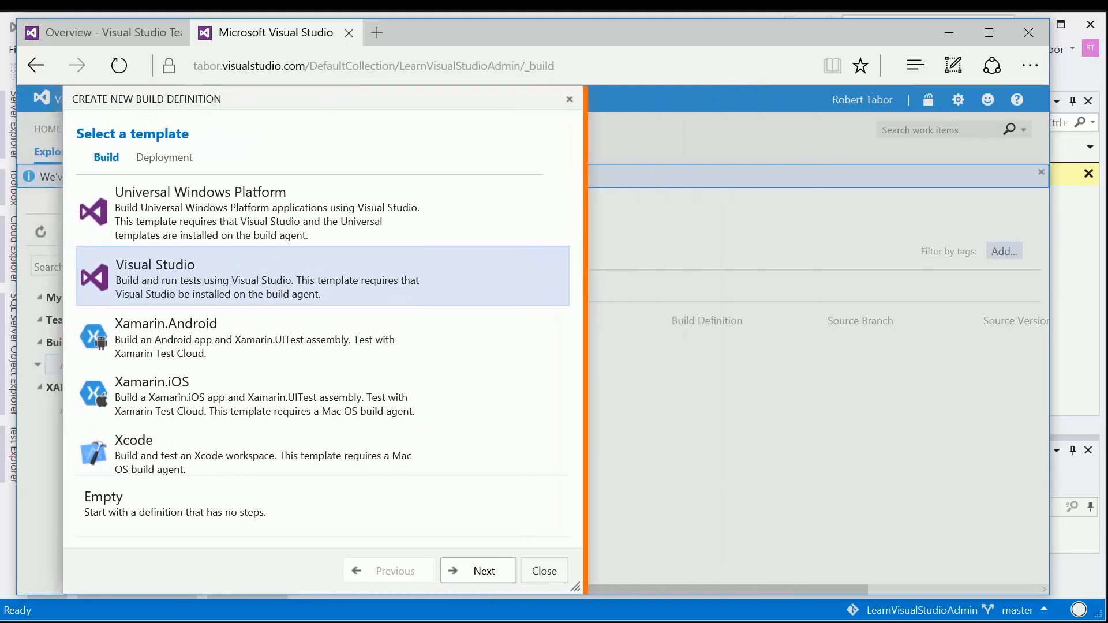
pyautogui.click(482, 571)
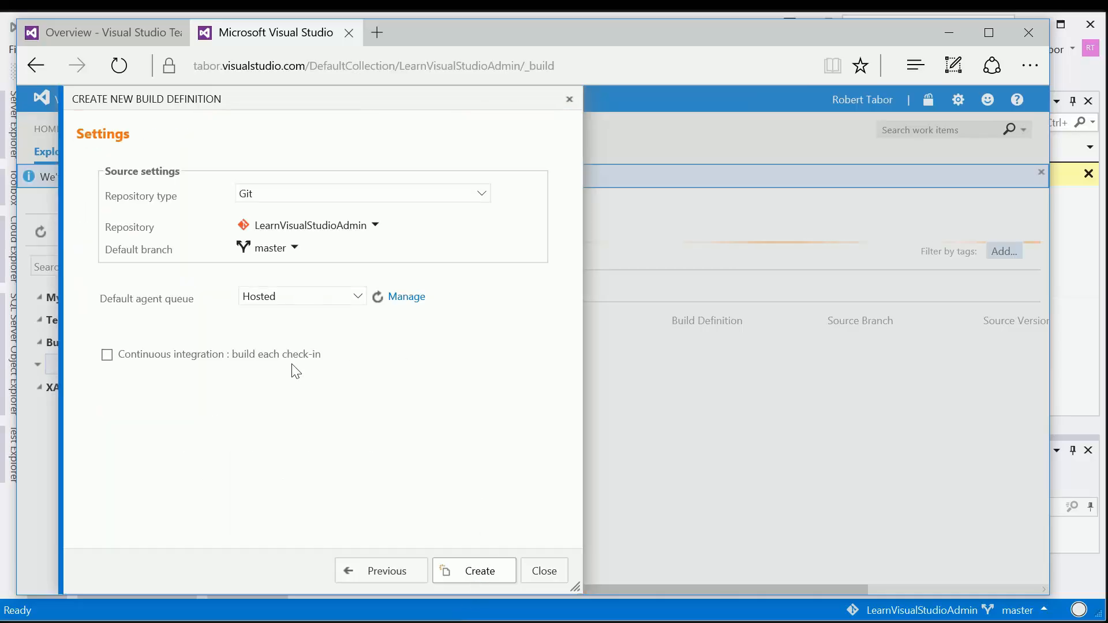
pyautogui.click(107, 354)
pyautogui.click(543, 571)
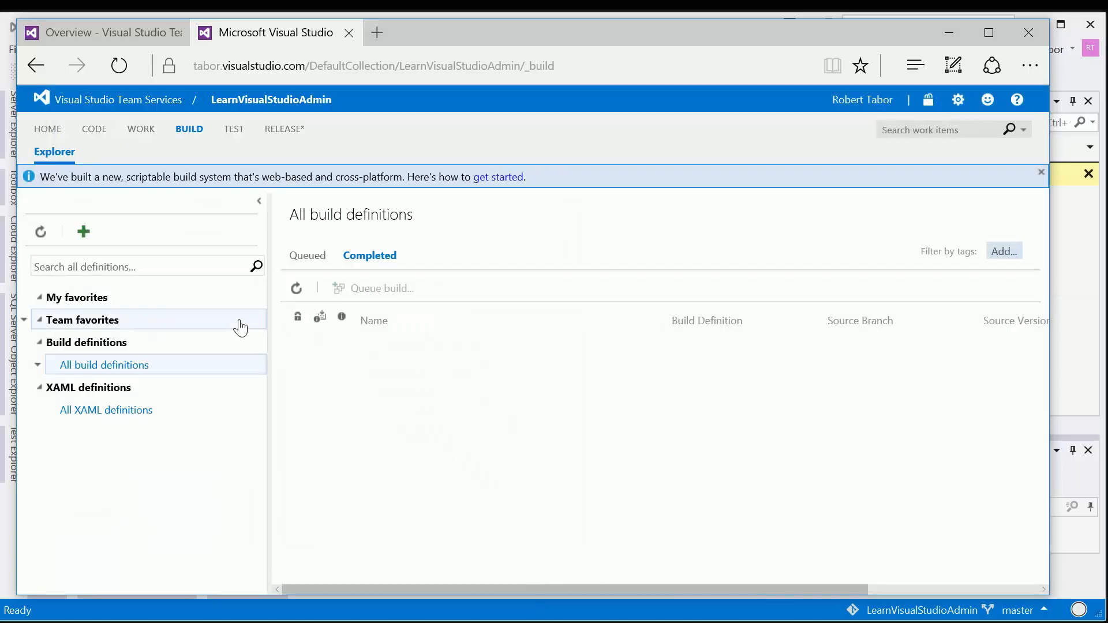
# Step: Open the project's Test hub and look over the testing extensions on its welcome page
pyautogui.click(232, 131)
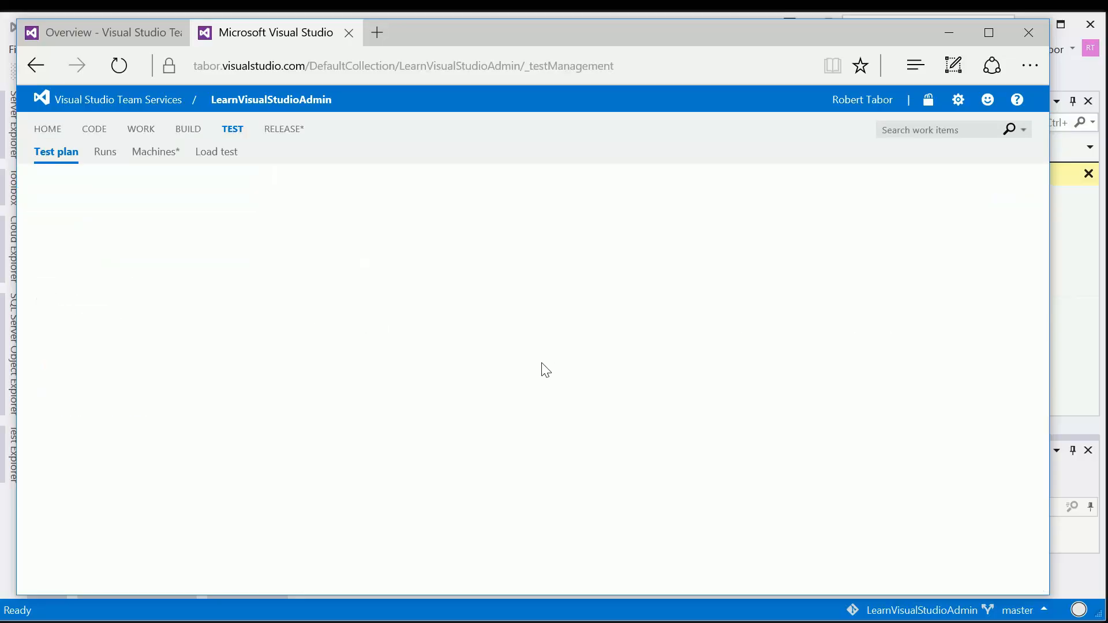
pyautogui.scroll(-2, 687, 329)
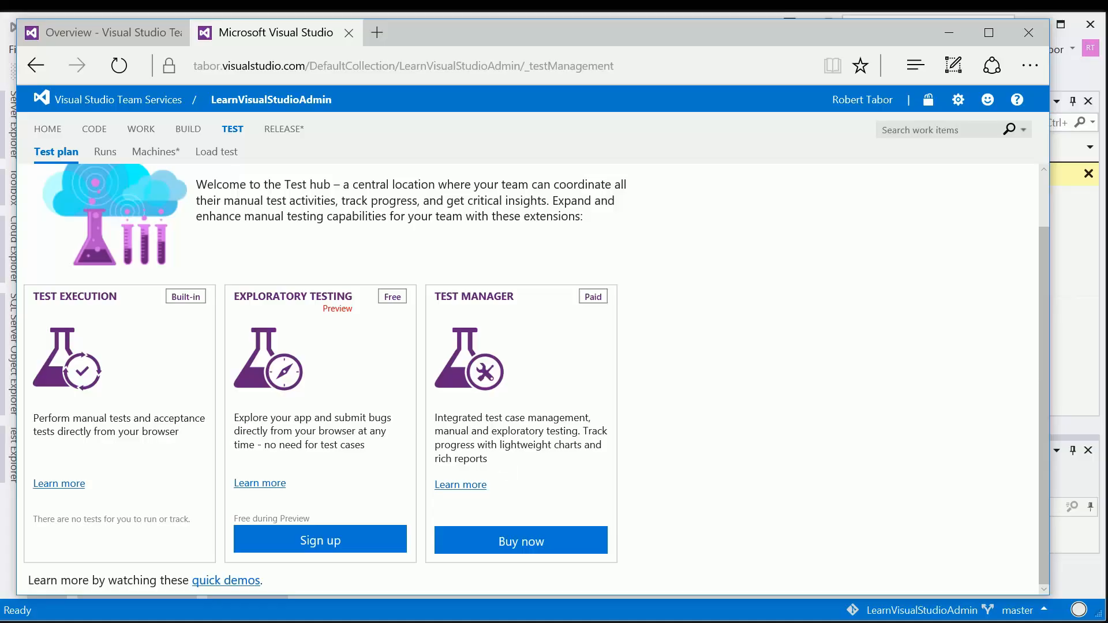
# Step: In the Release hub, start a new release definition from the Azure Website Deployment template
pyautogui.click(289, 133)
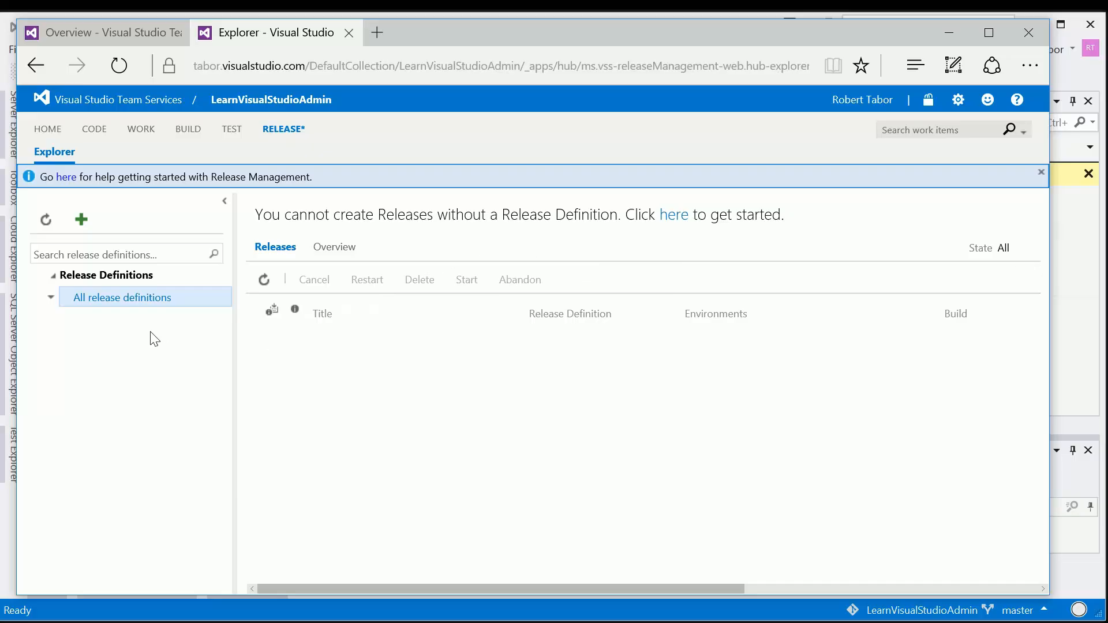
pyautogui.click(81, 219)
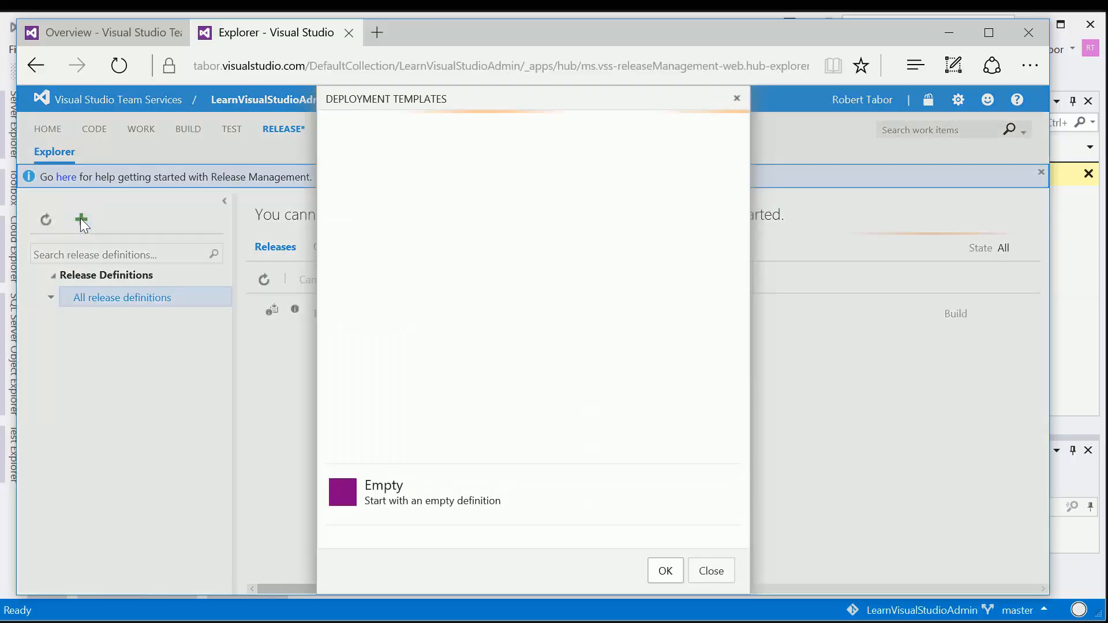
pyautogui.moveTo(446, 99); pyautogui.dragTo(402, 99)
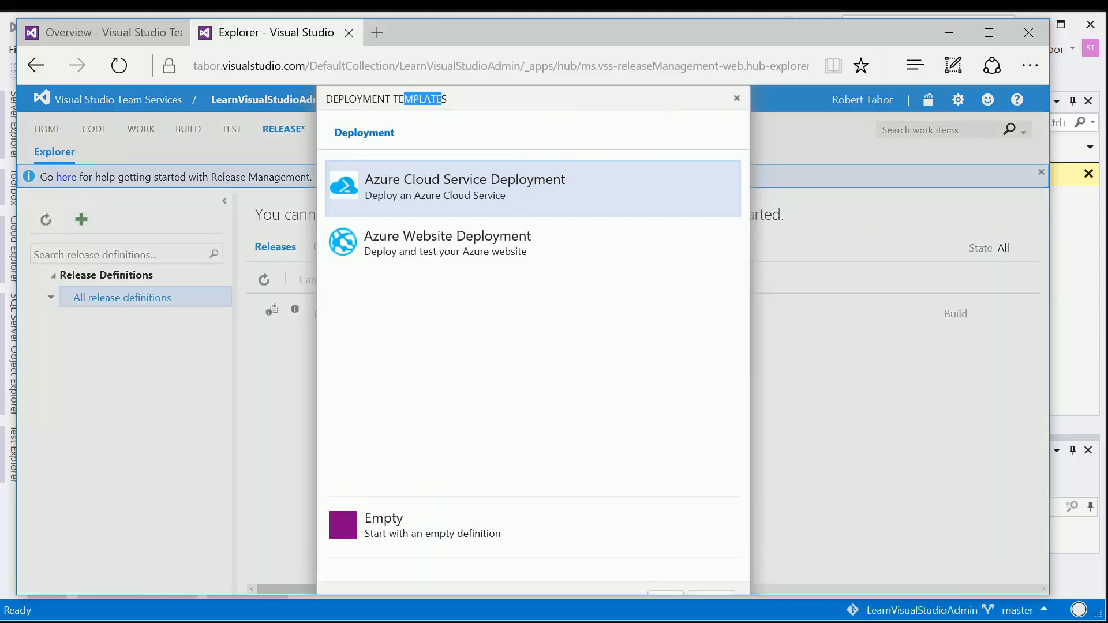
pyautogui.click(402, 105)
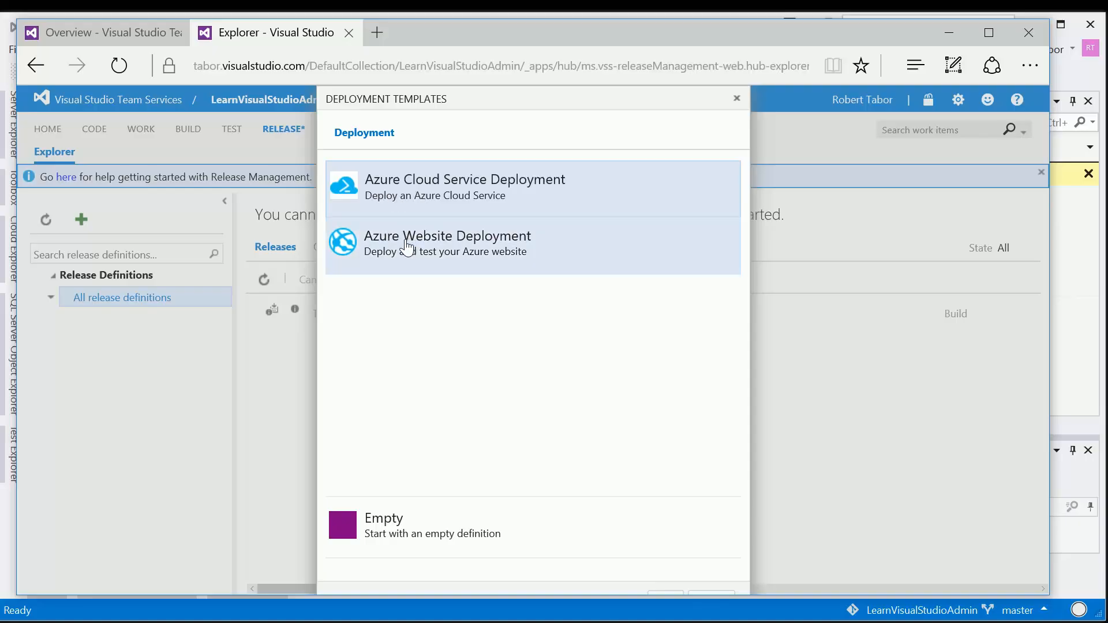
pyautogui.click(383, 254)
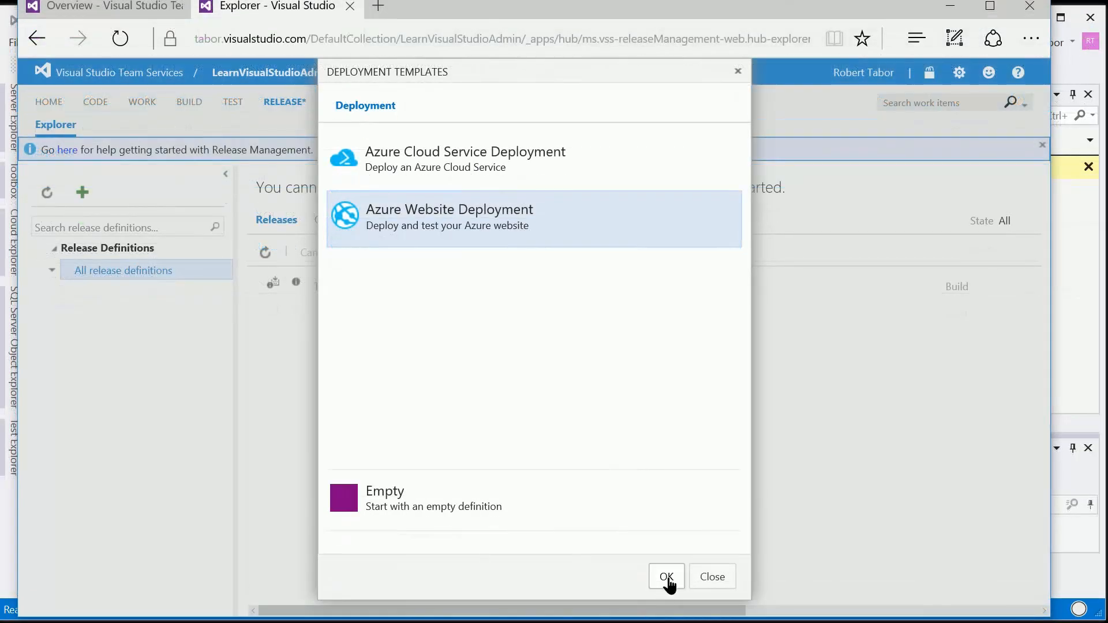
pyautogui.click(666, 576)
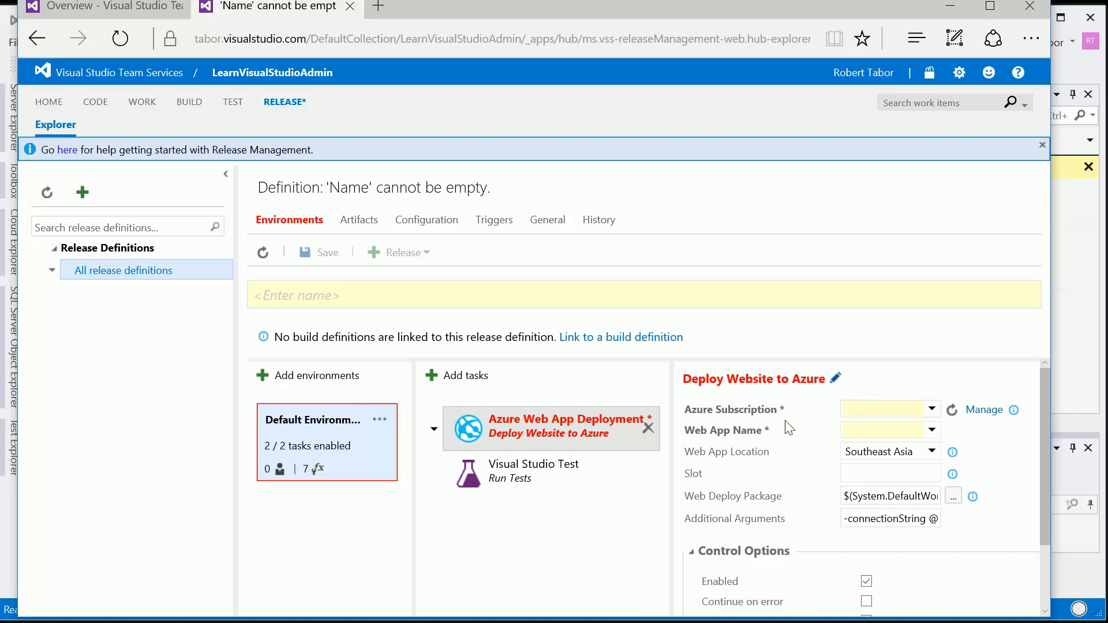
# Step: Examine the settings of the Deploy Website to Azure task, including its control options and the Slot field's help
pyautogui.scroll(-1, 990, 466)
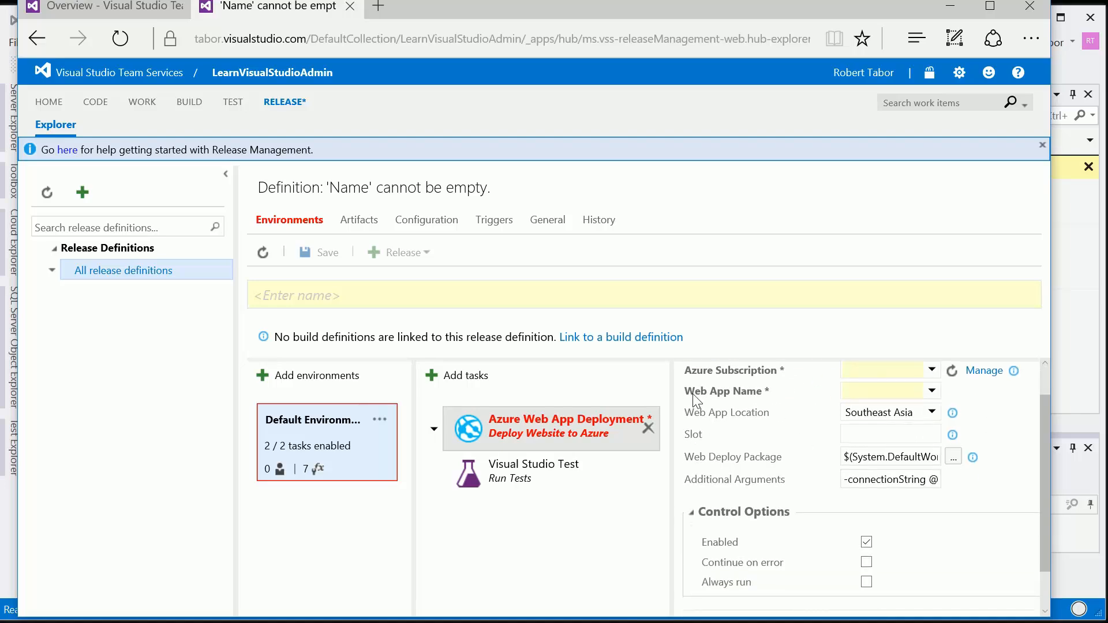
pyautogui.scroll(-2, 830, 487)
pyautogui.scroll(3, 829, 487)
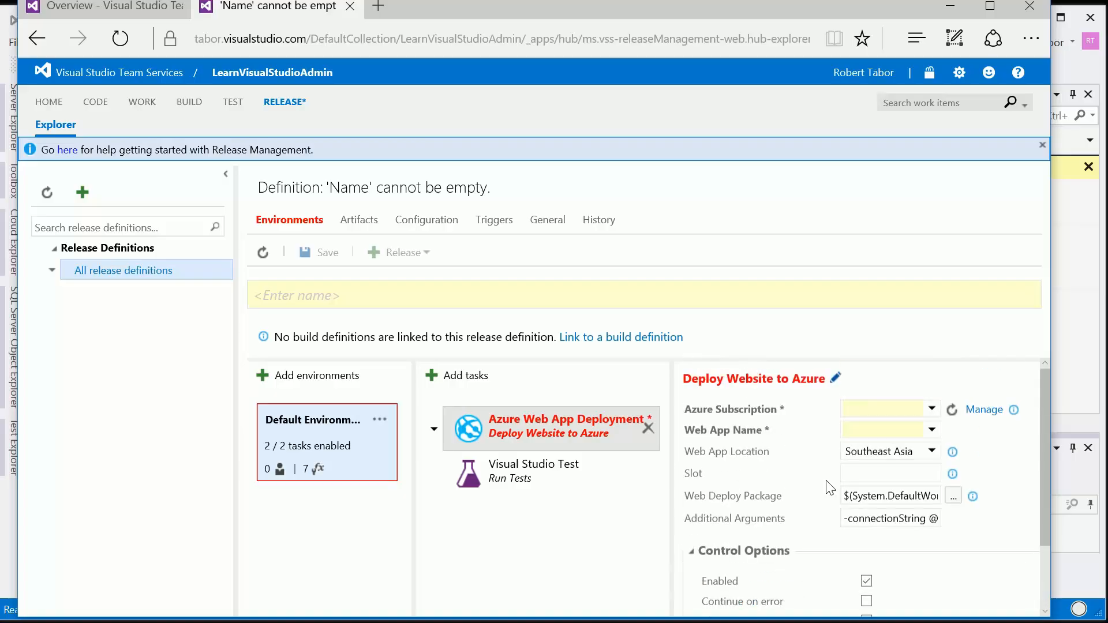
pyautogui.scroll(-2, 829, 487)
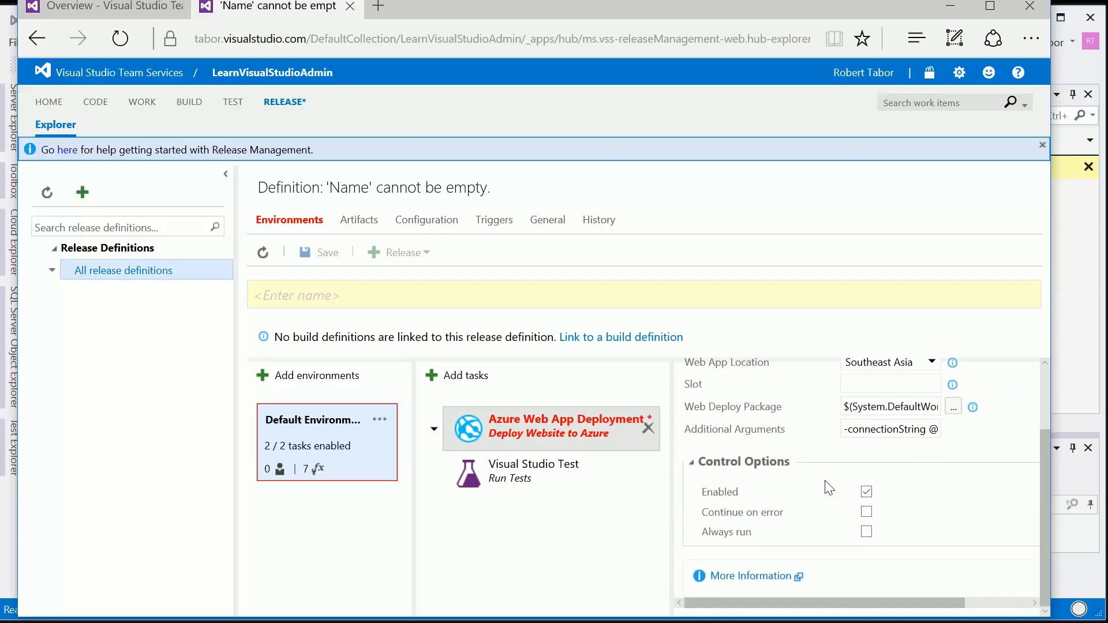
pyautogui.scroll(1, 829, 487)
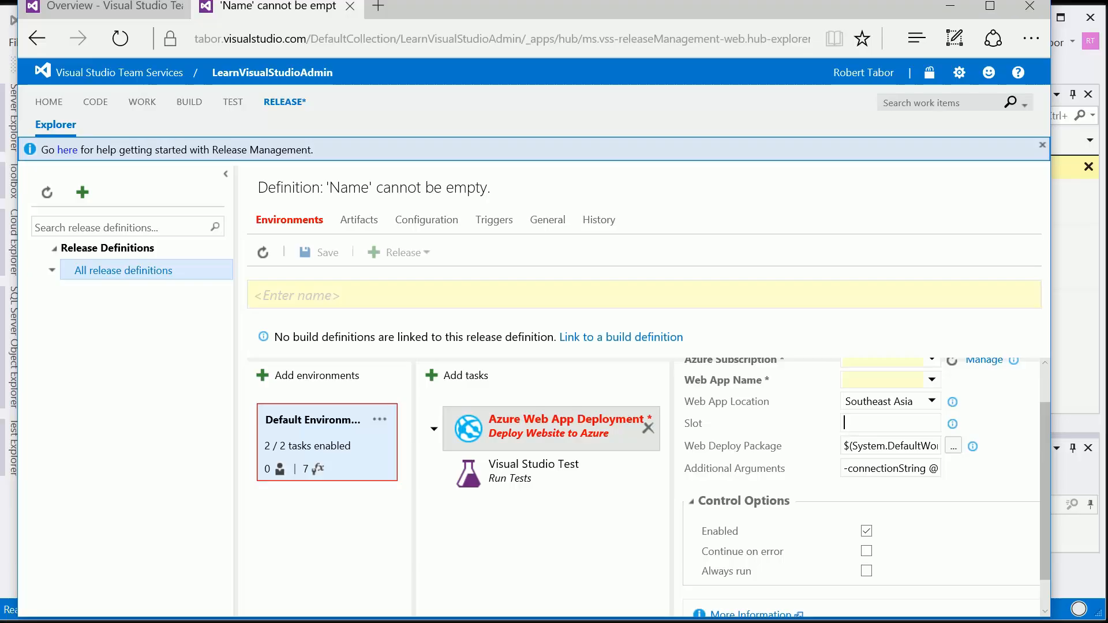
pyautogui.click(952, 424)
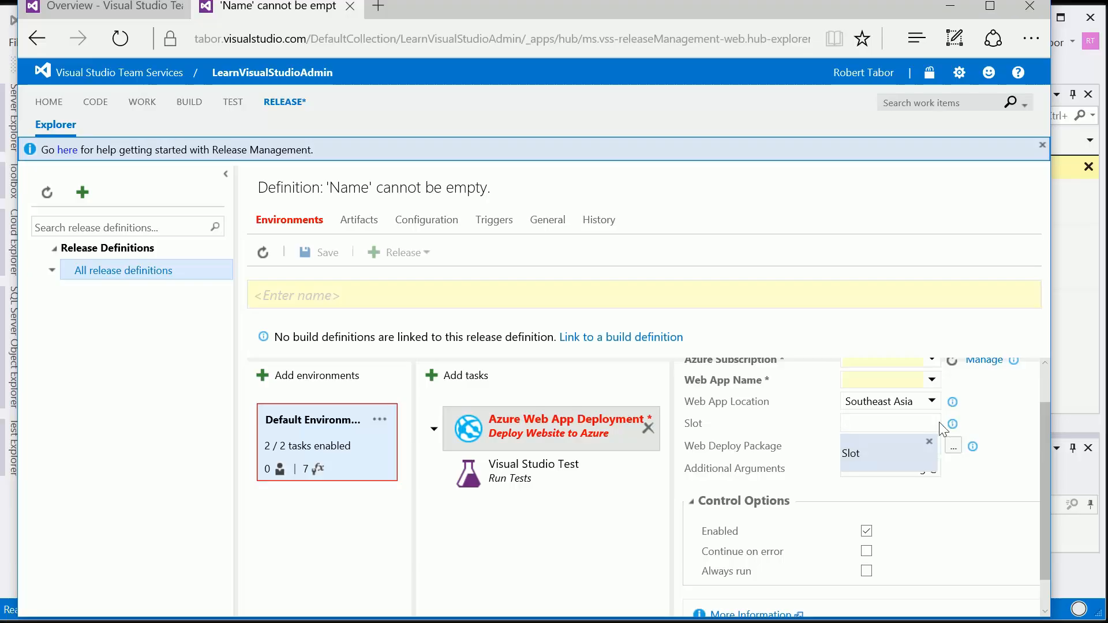
pyautogui.scroll(2, 790, 434)
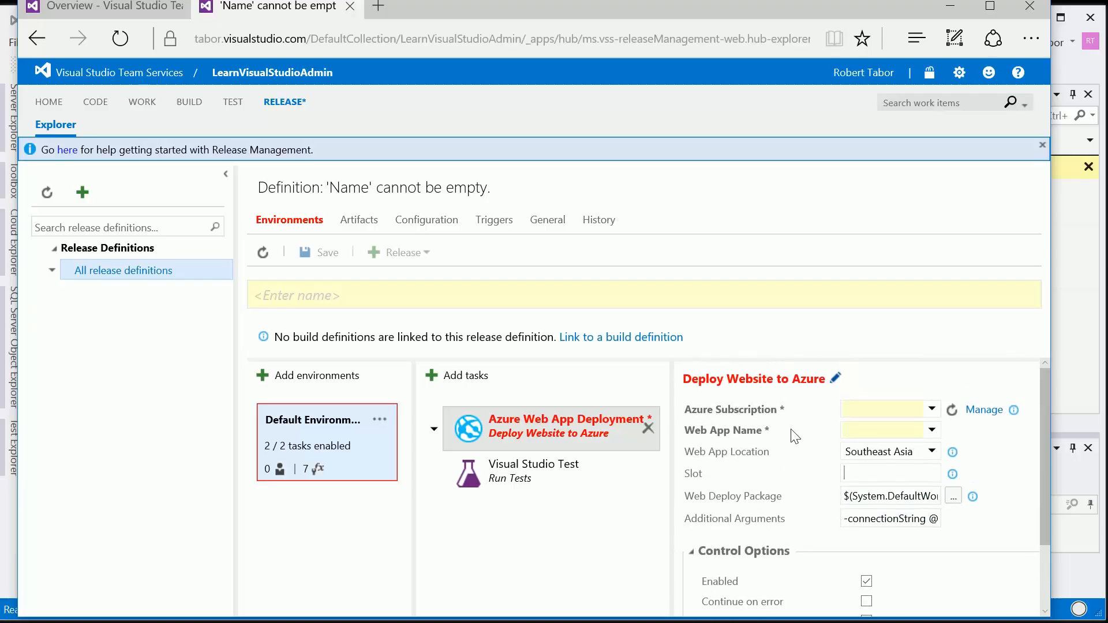